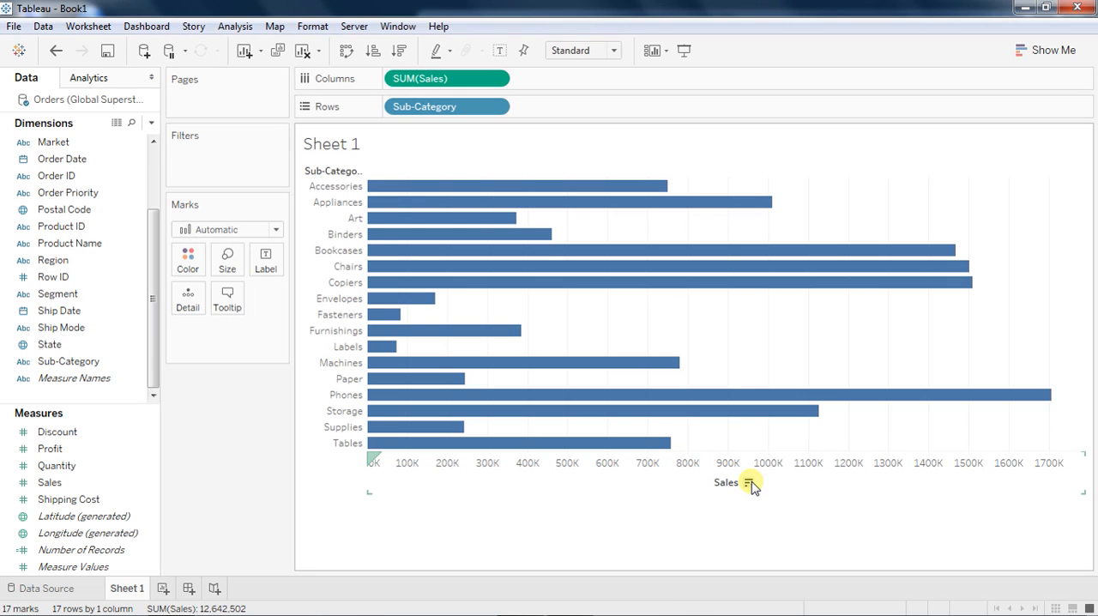
# Sort the sub-categories by Sales in descending and ascending order, and return the chart to its unsorted order.
pyautogui.click(748, 483)
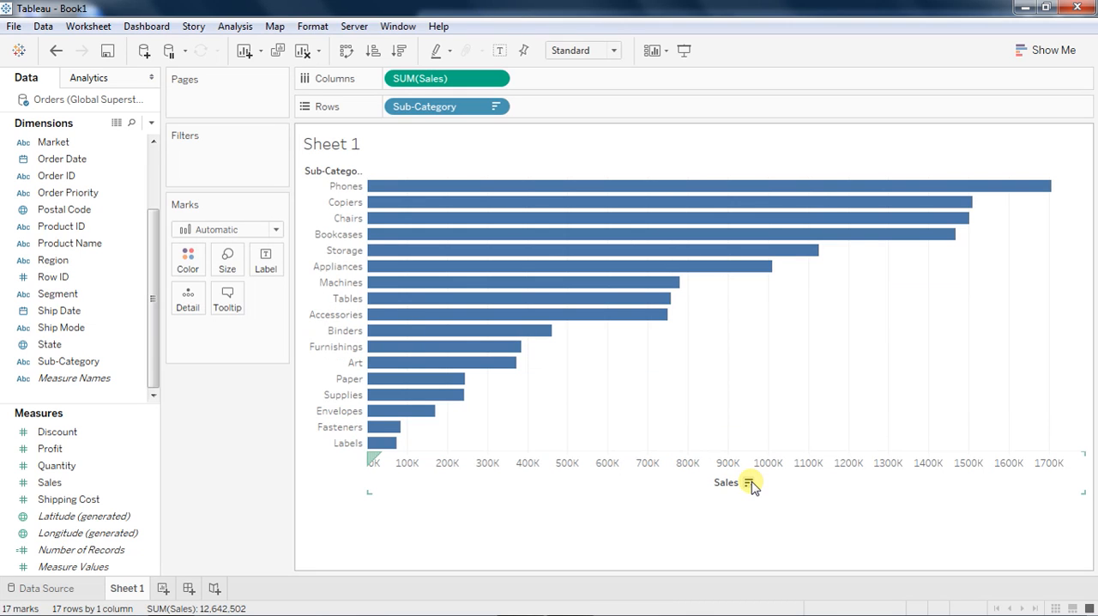
pyautogui.click(747, 483)
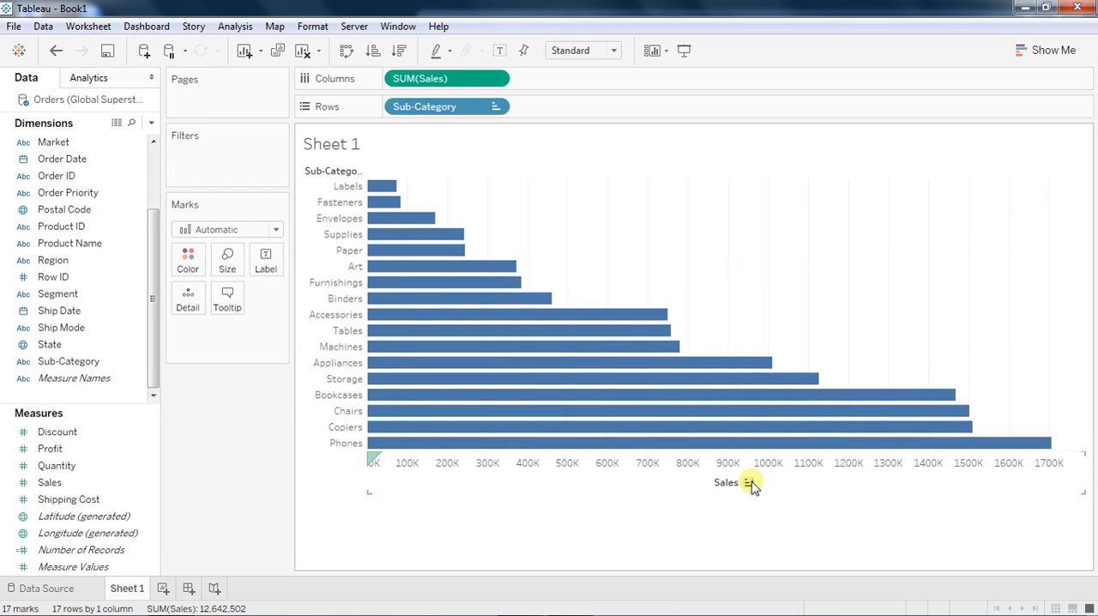
pyautogui.click(748, 483)
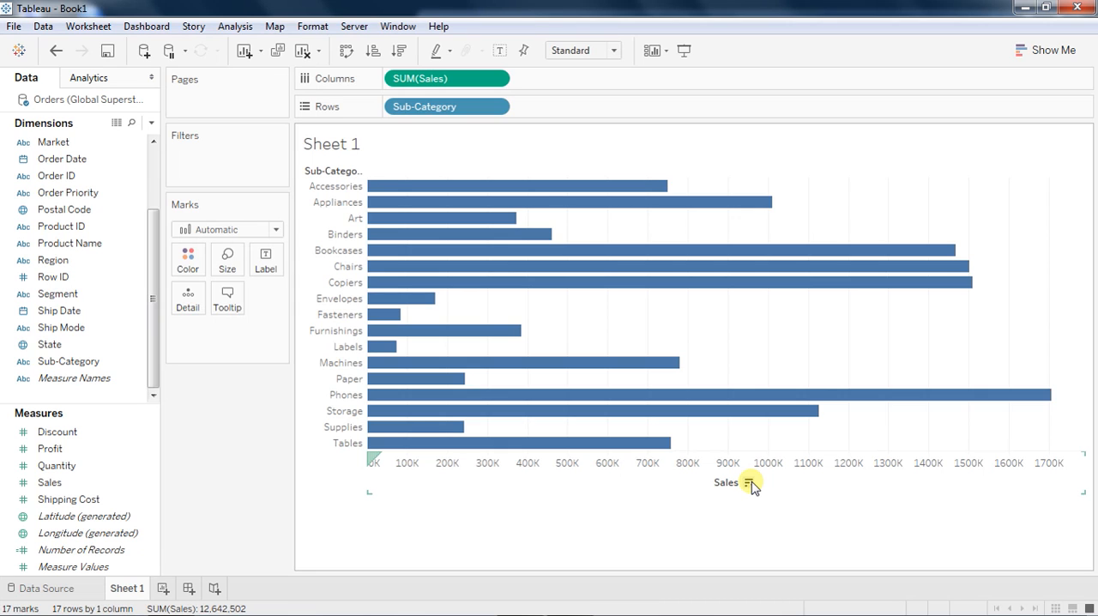
# Sort the Sub-Category field on Rows in ascending order by the Profit field with Sum aggregation.
pyautogui.click(497, 107)
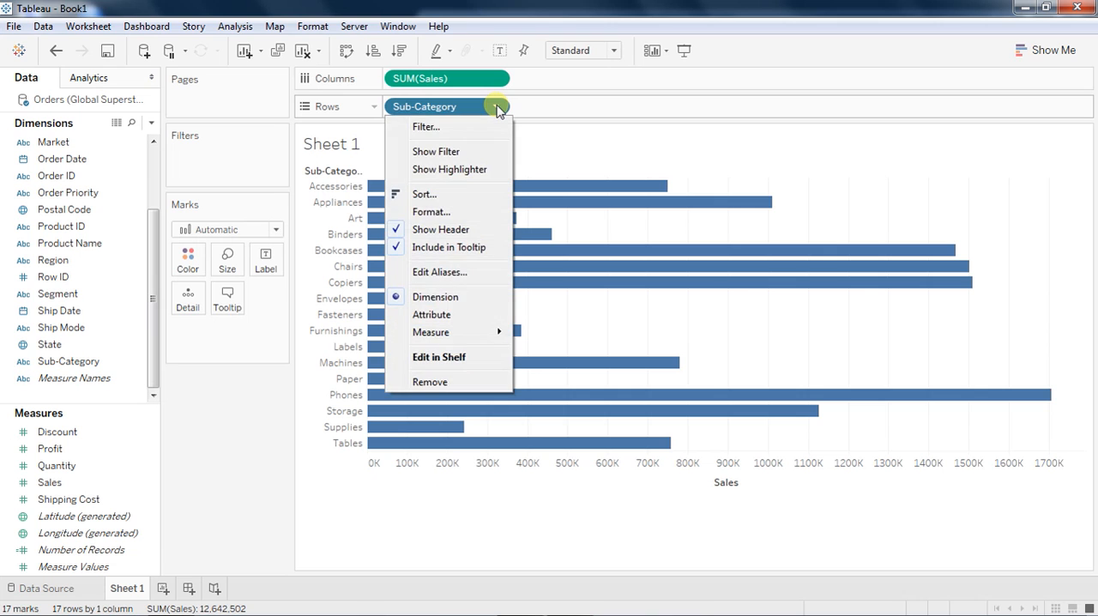
pyautogui.click(462, 195)
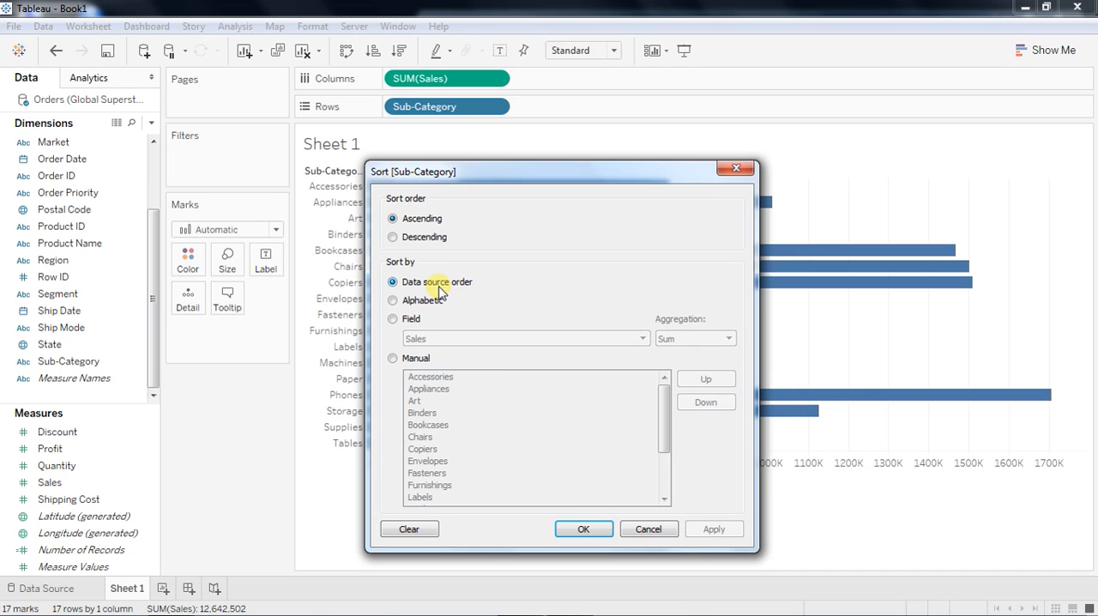
pyautogui.click(393, 319)
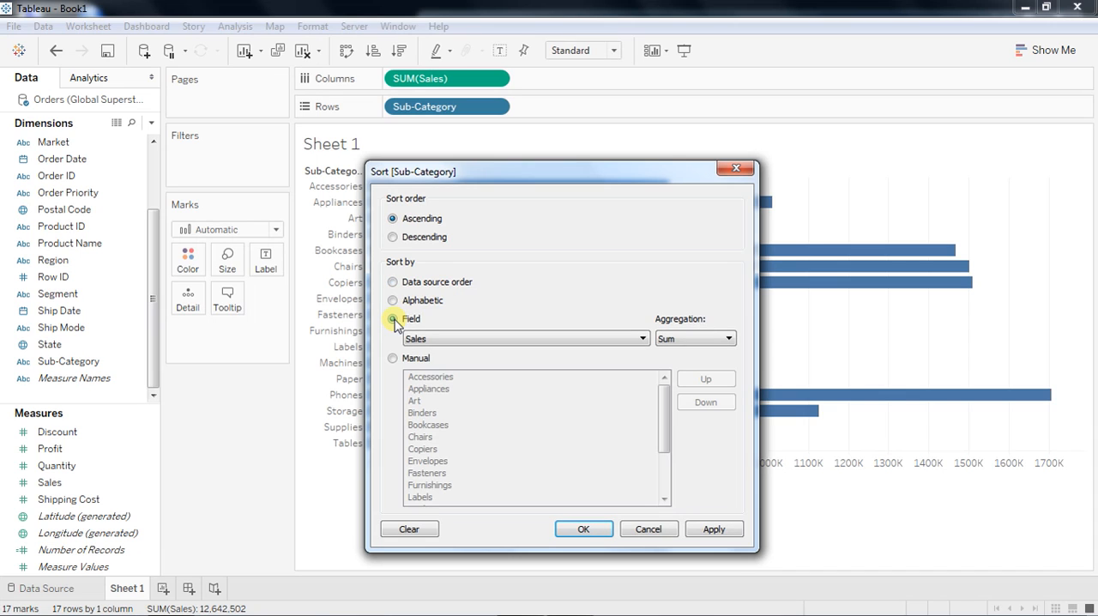
pyautogui.click(433, 340)
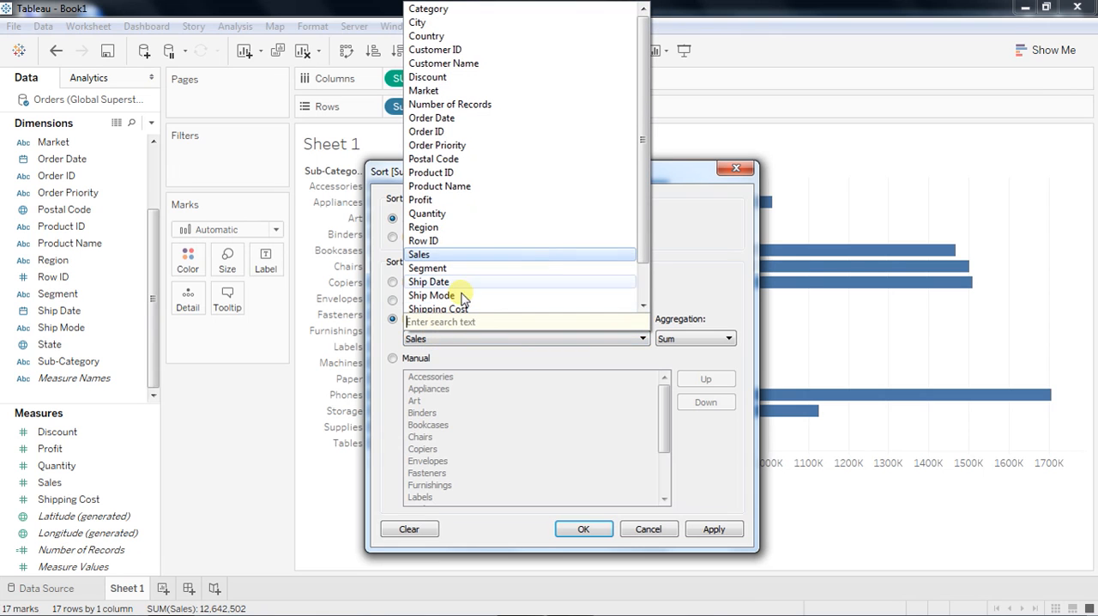
pyautogui.moveTo(644, 243); pyautogui.dragTo(645, 271)
pyautogui.click(424, 158)
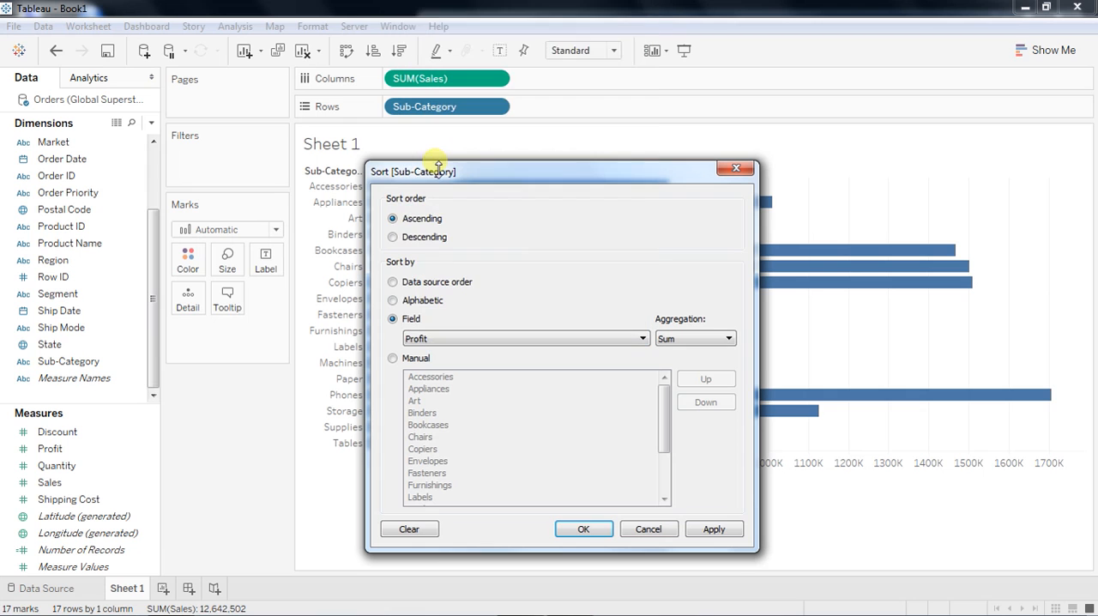
pyautogui.click(714, 529)
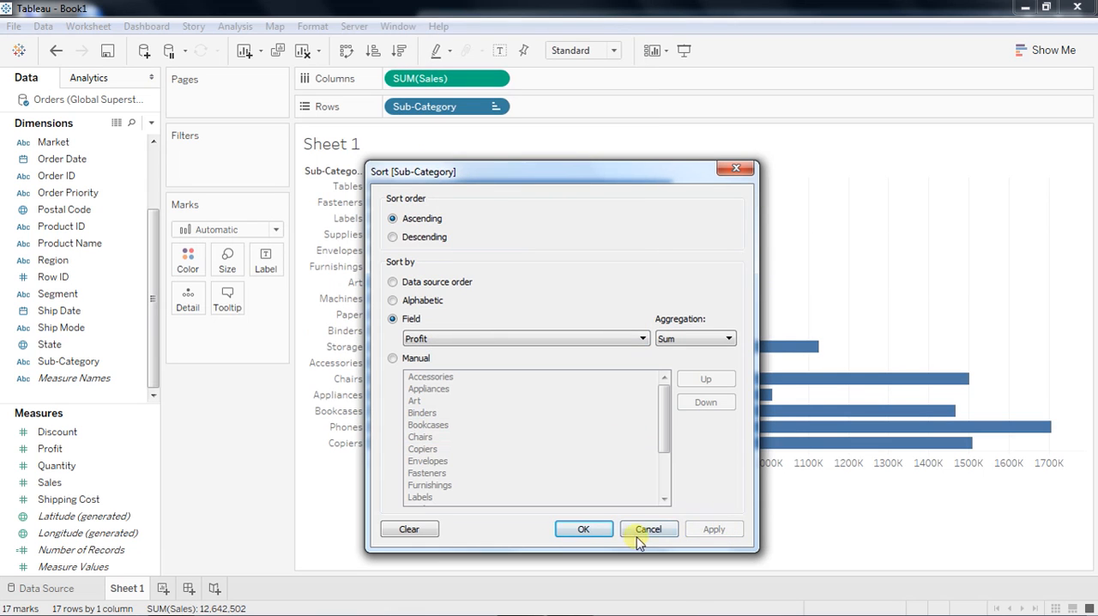
pyautogui.click(584, 529)
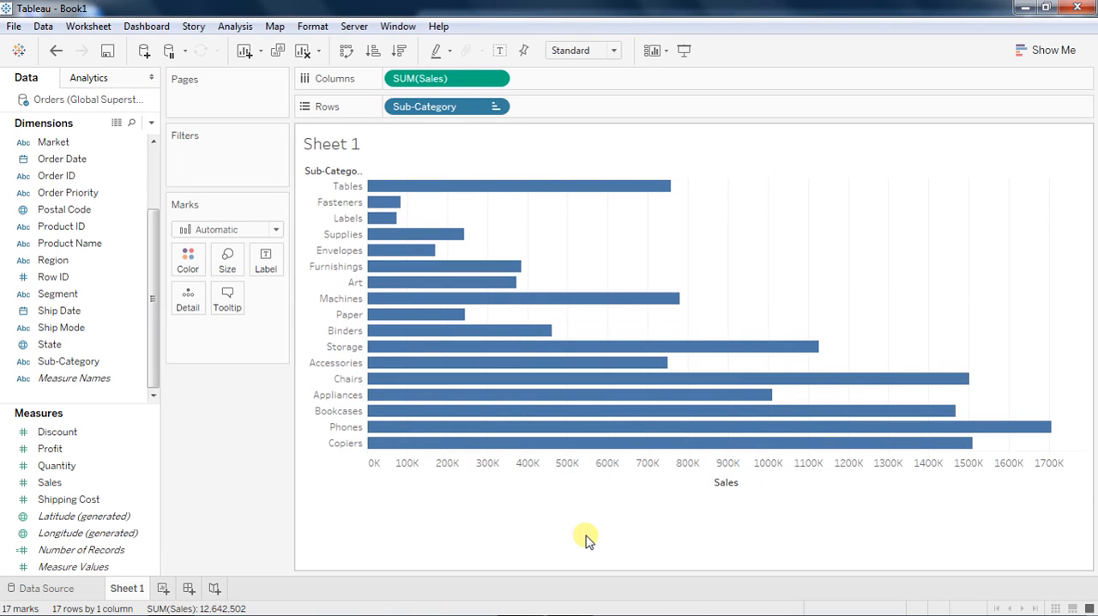
# Colour the bars by the Profit measure.
pyautogui.moveTo(49, 448); pyautogui.dragTo(190, 269)
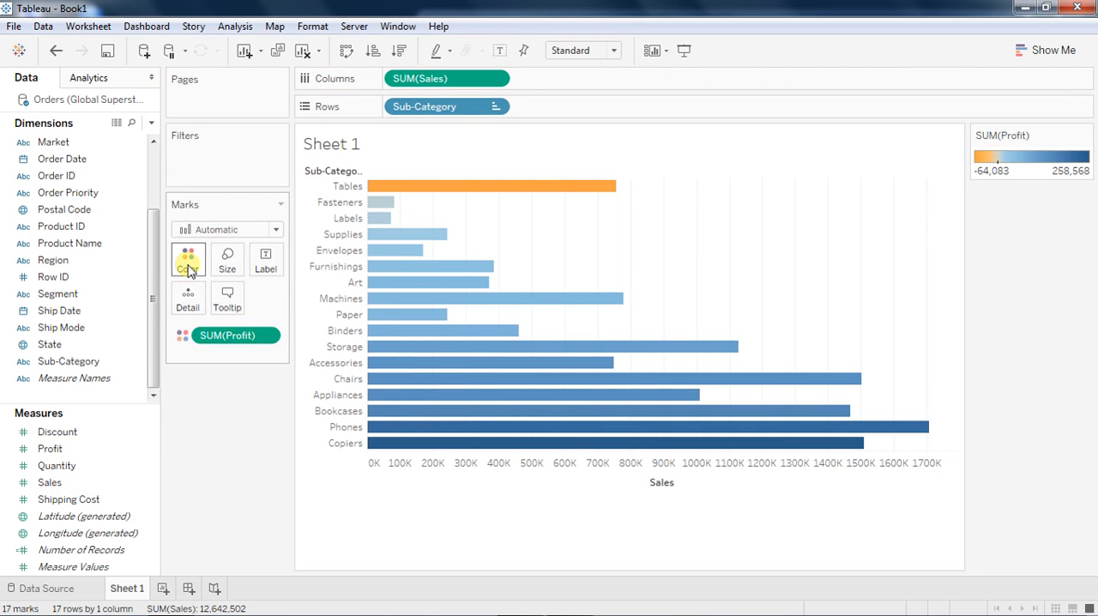
pyautogui.moveTo(437, 188)
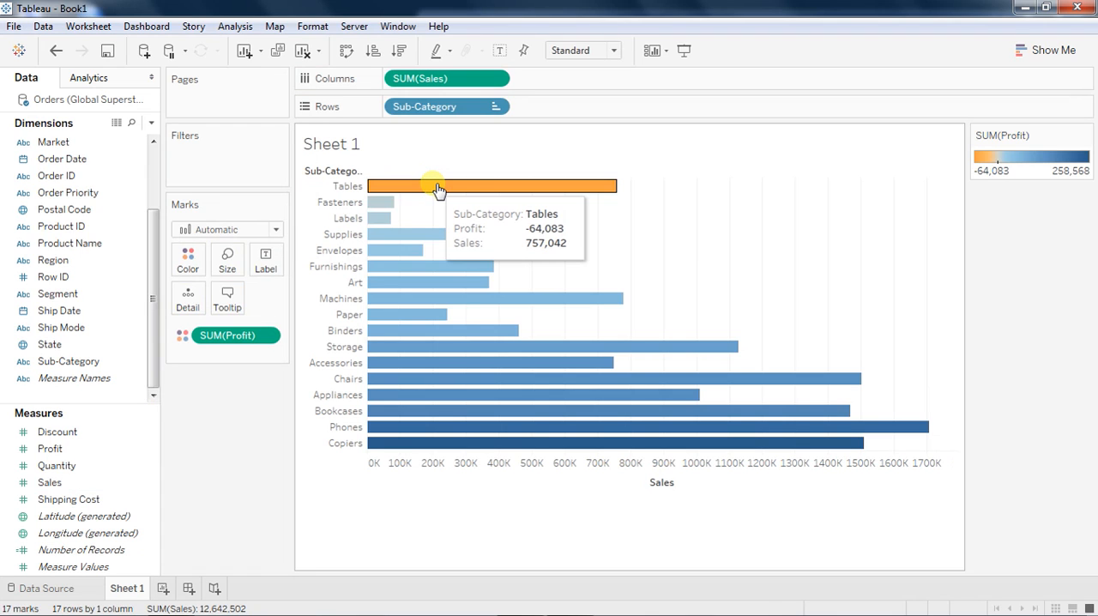
pyautogui.moveTo(454, 381)
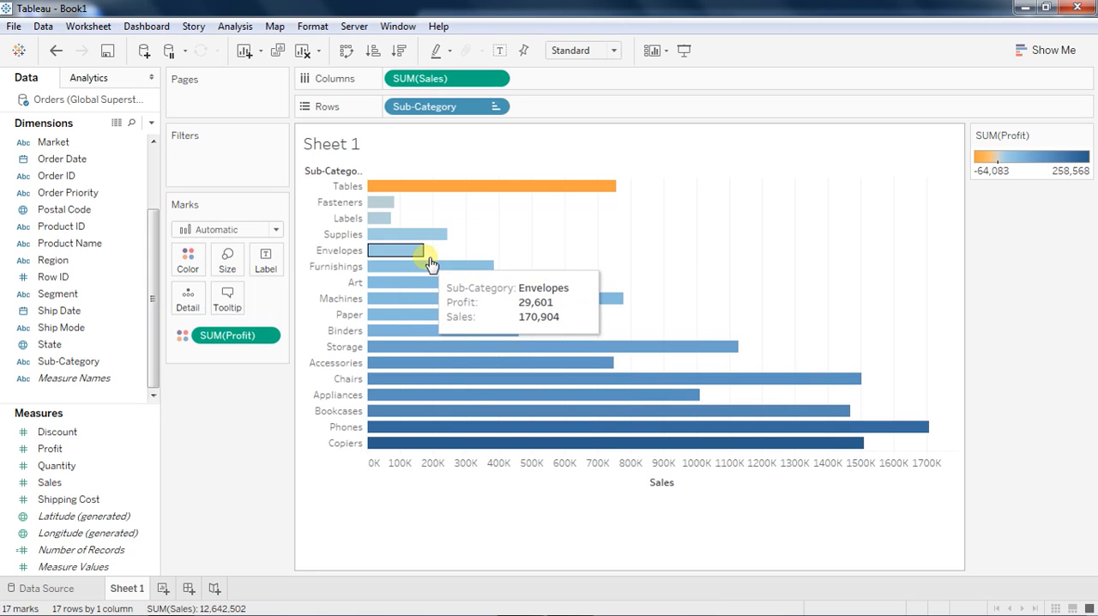
# Manually move Supplies below Envelopes in the chart, and clear the sort on Sub-Category.
pyautogui.moveTo(408, 234)
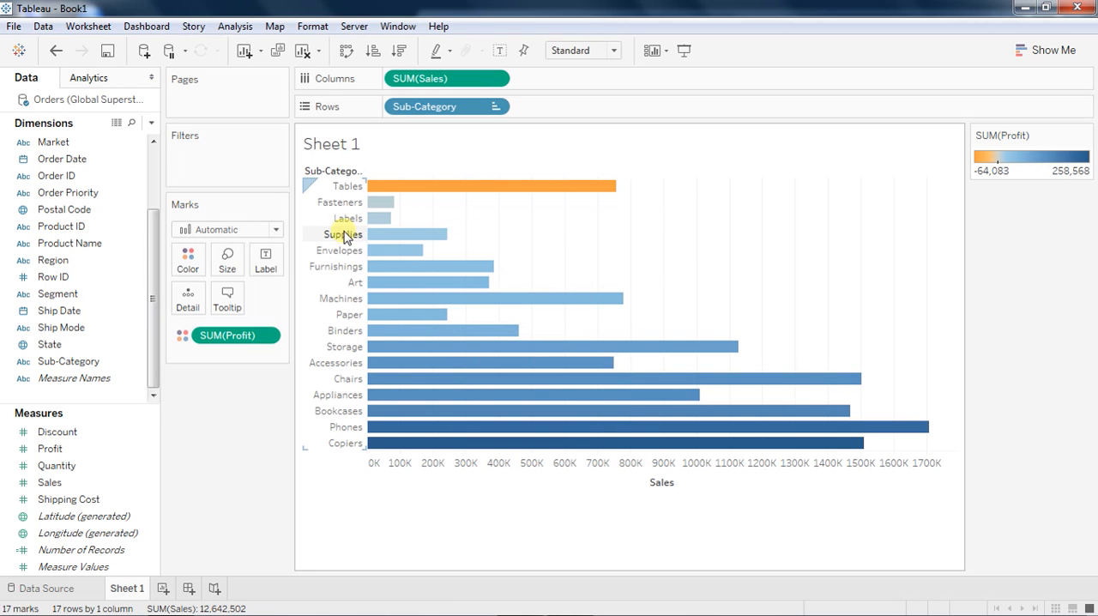
pyautogui.moveTo(341, 235); pyautogui.dragTo(346, 258)
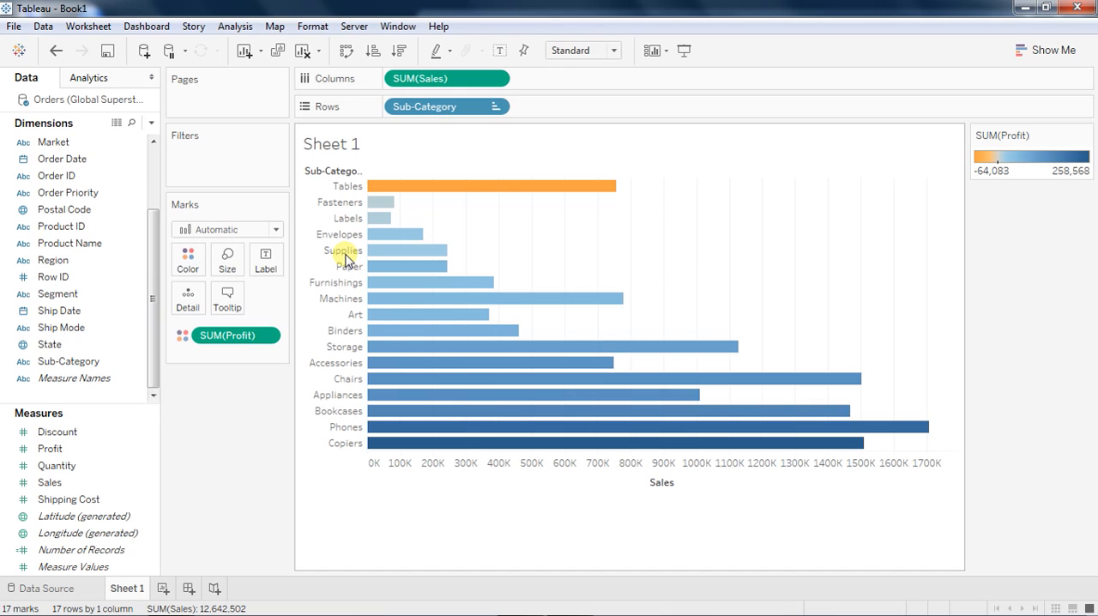
pyautogui.click(318, 54)
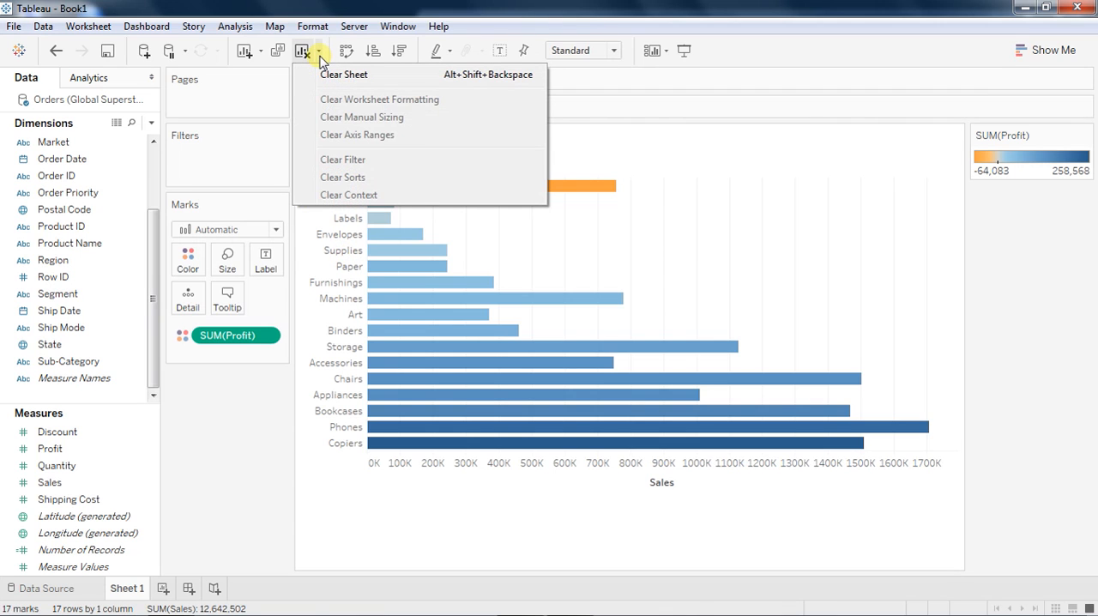
pyautogui.click(318, 51)
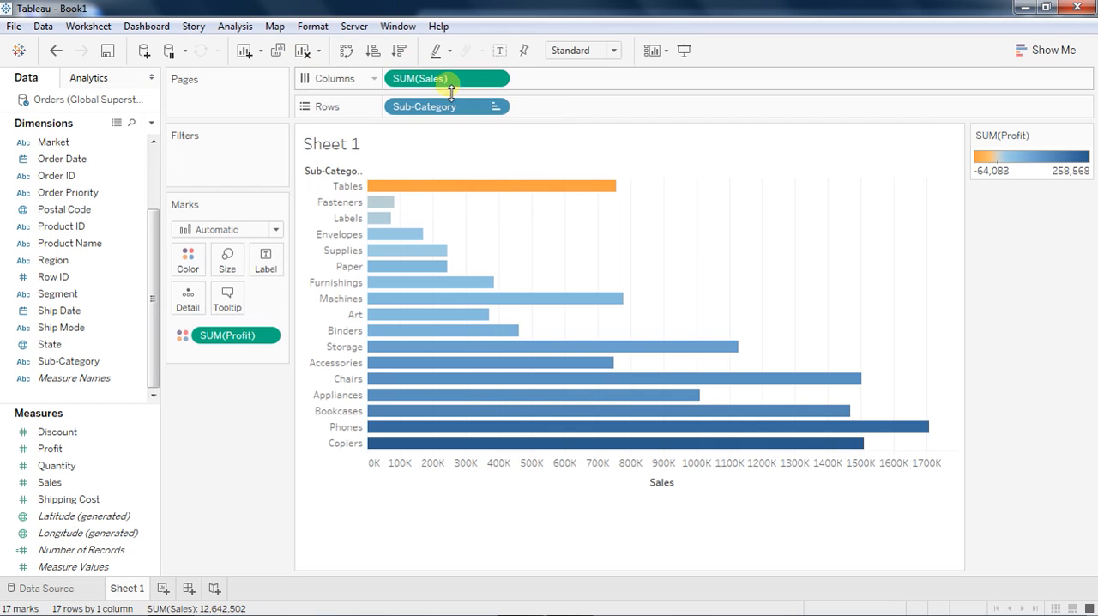
pyautogui.click(495, 108)
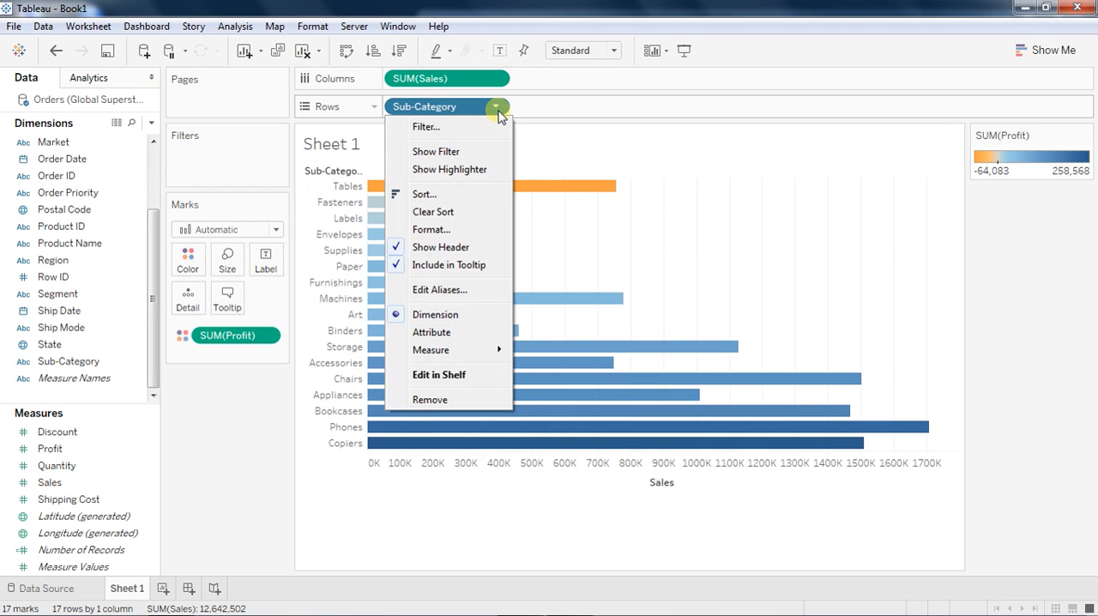
pyautogui.click(457, 215)
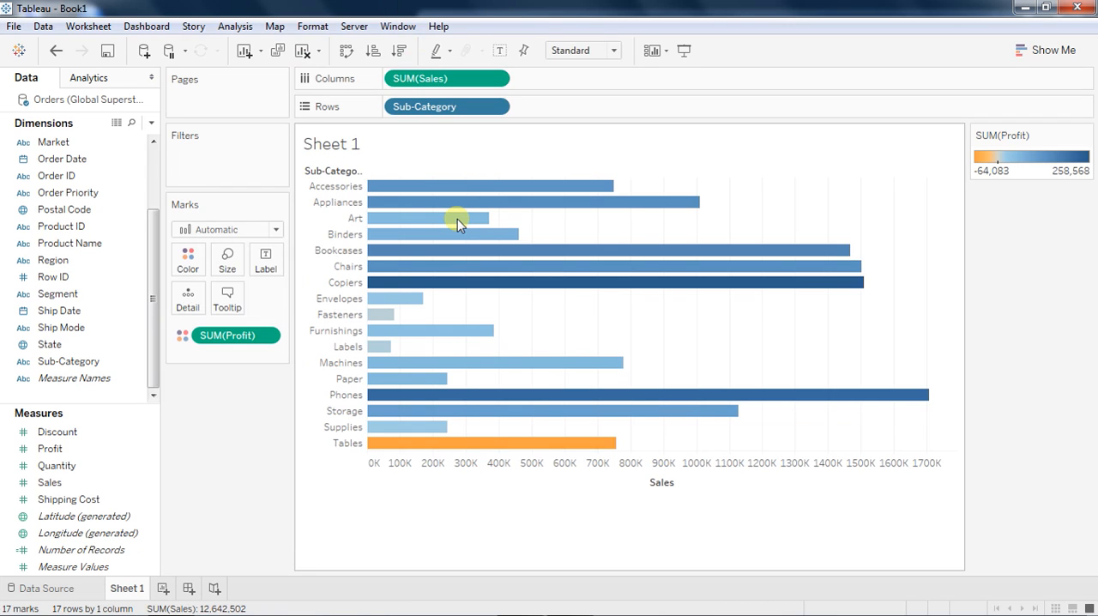
# Duplicate Sheet 1 and sort the copy's sub-categories in descending order of Sales.
pyautogui.rightClick(129, 588)
pyautogui.click(190, 474)
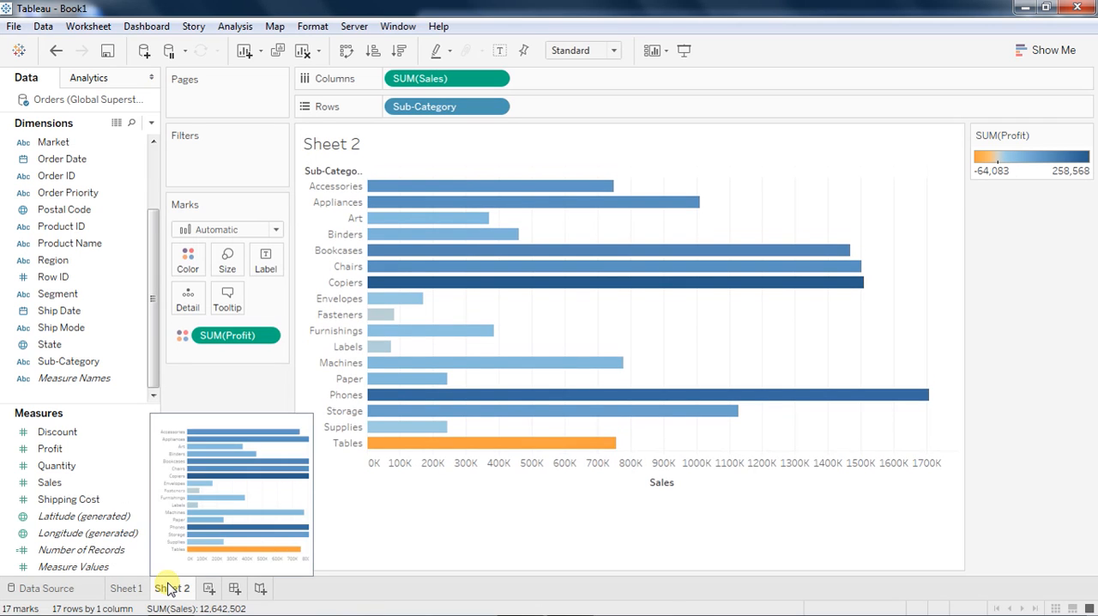
pyautogui.click(400, 51)
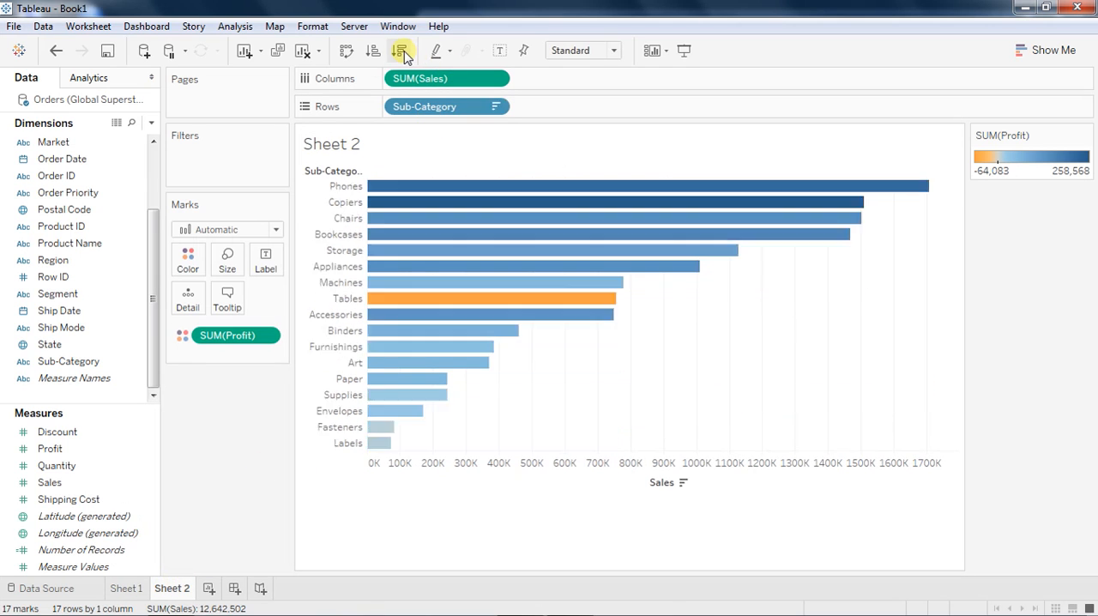
# Group the Envelopes, Fasteners and Labels sub-categories in the chart.
pyautogui.click(348, 443)
pyautogui.moveTo(348, 446); pyautogui.dragTo(349, 418)
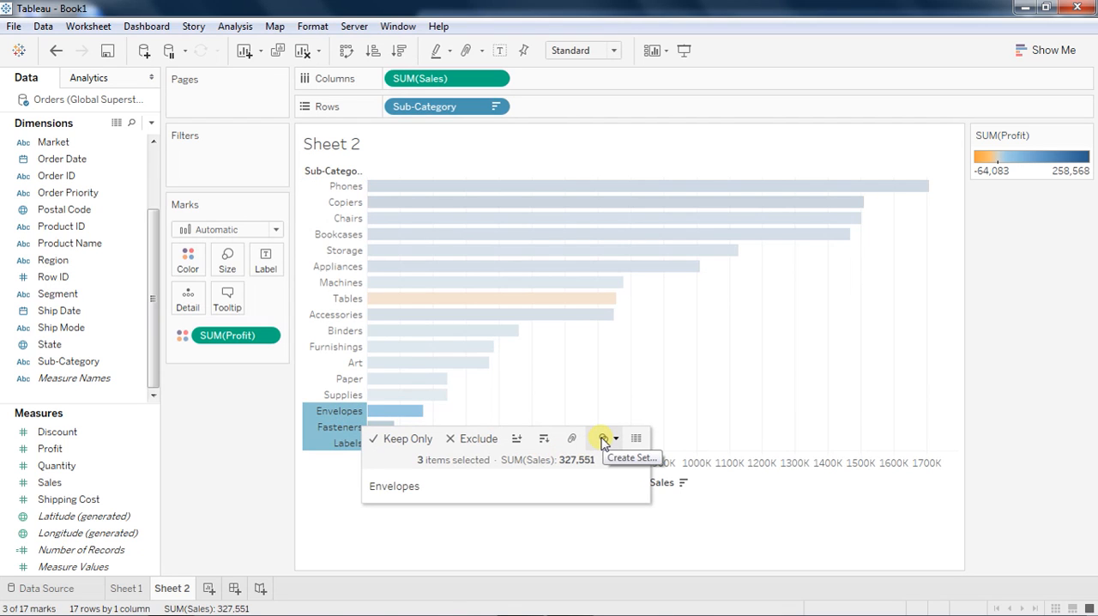
pyautogui.click(572, 438)
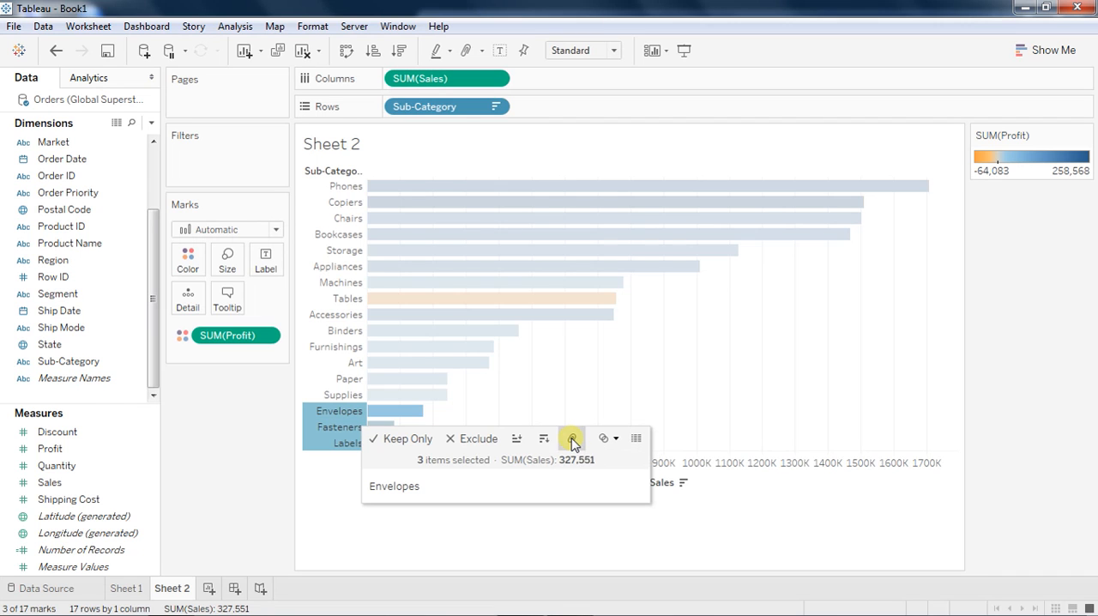
# Change the alias of the Envelopes, Fasteners and Labels group to "Other Products".
pyautogui.rightClick(409, 380)
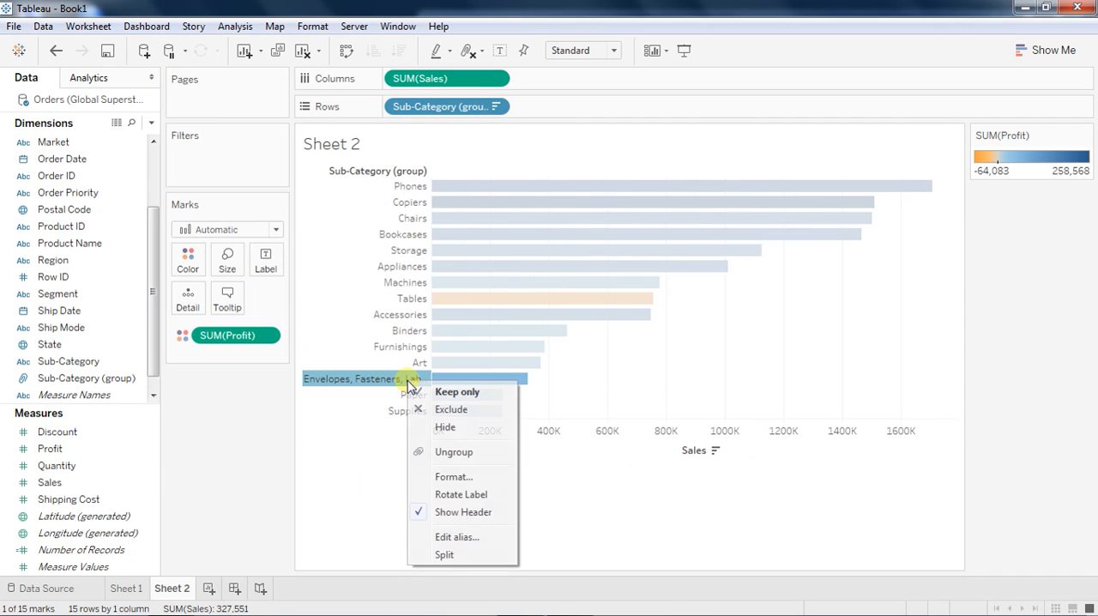
pyautogui.click(451, 536)
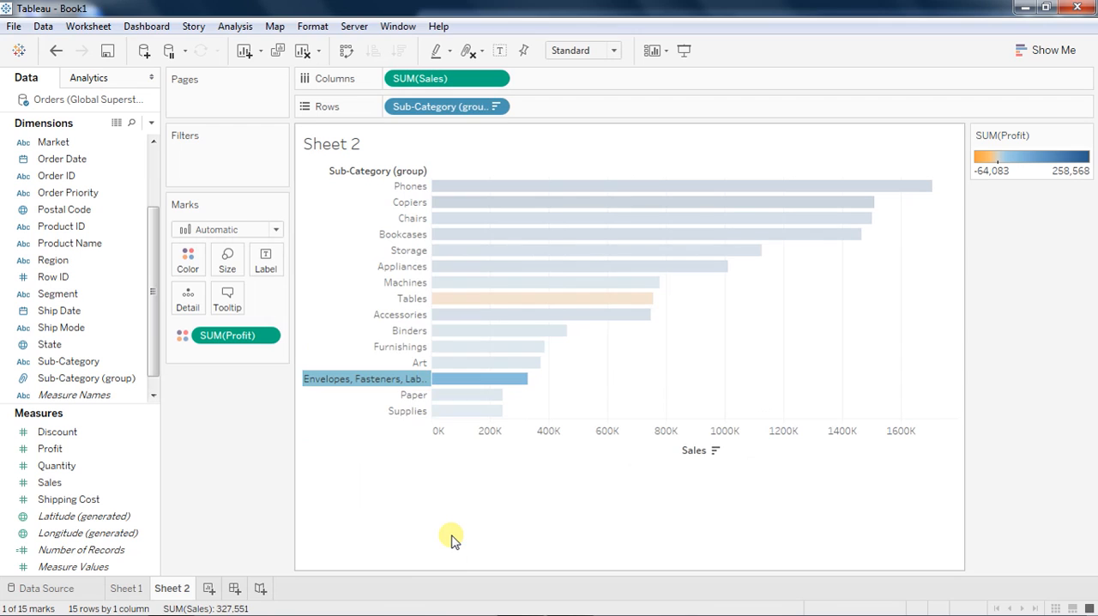
pyautogui.write('Other ')
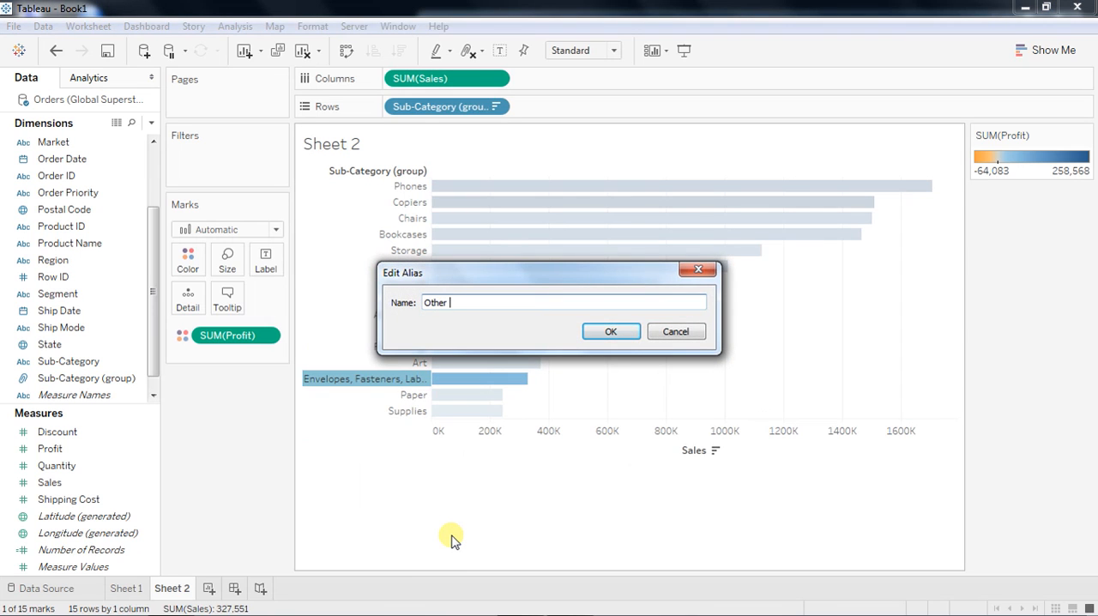
pyautogui.write('Products')
pyautogui.click(605, 333)
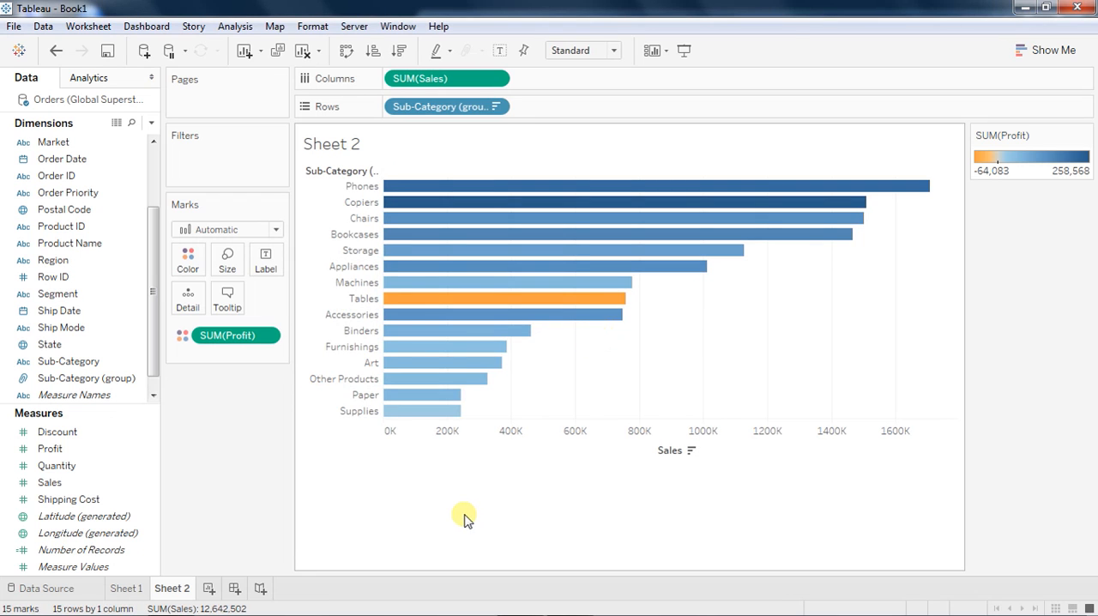
# Ungroup the combined Envelopes, Fasteners and Labels row.
pyautogui.rightClick(369, 384)
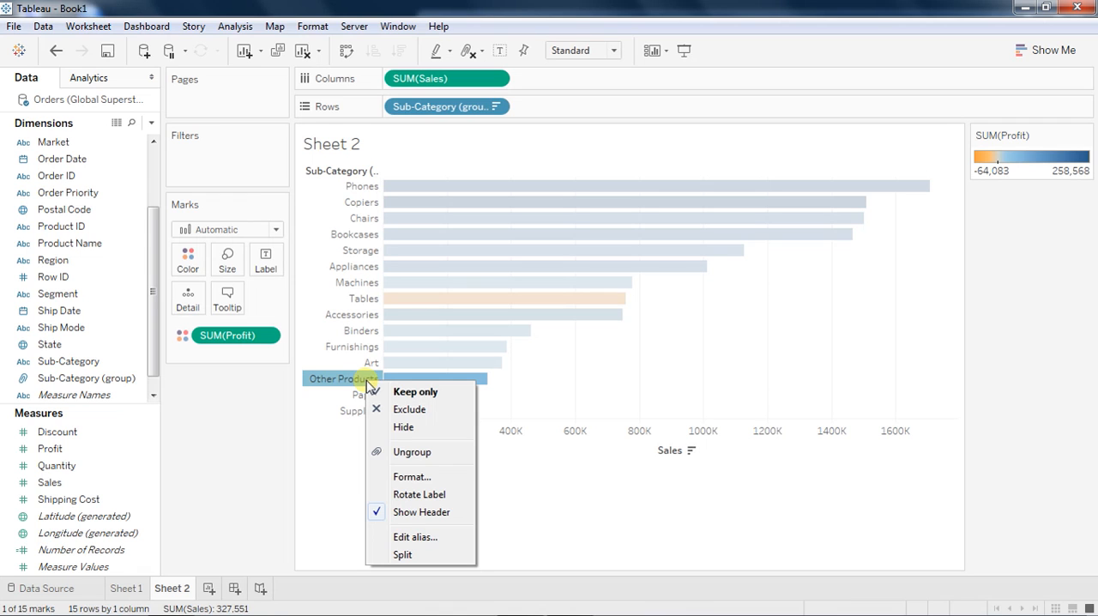
pyautogui.click(407, 452)
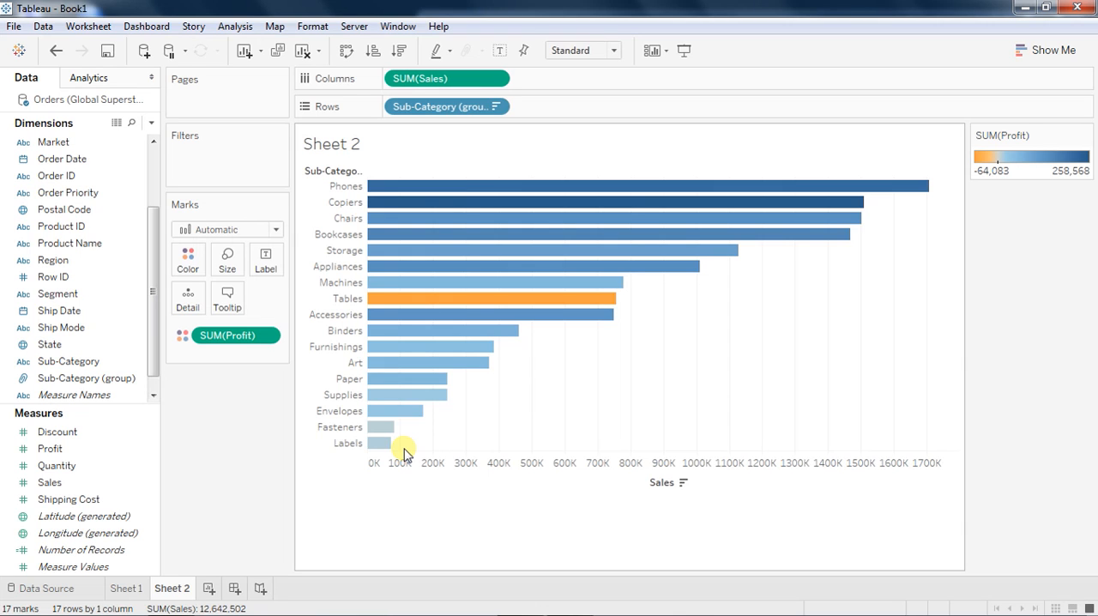
# Switch to PowerPoint to view the filter sequence slide, and return to Tableau.
pyautogui.hotkey('alt', 'Tab')
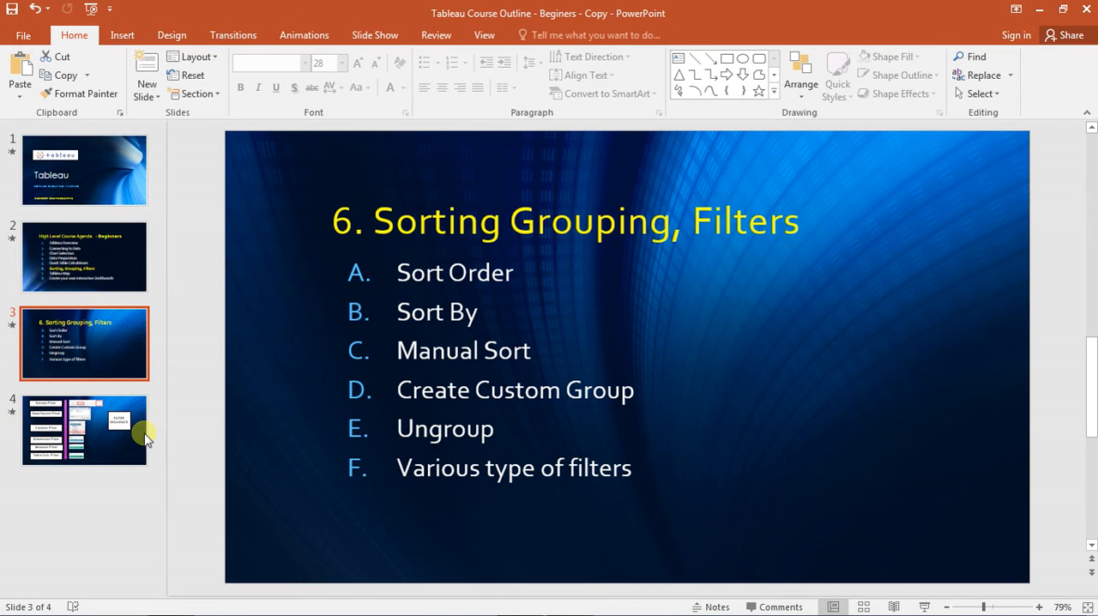
pyautogui.click(101, 444)
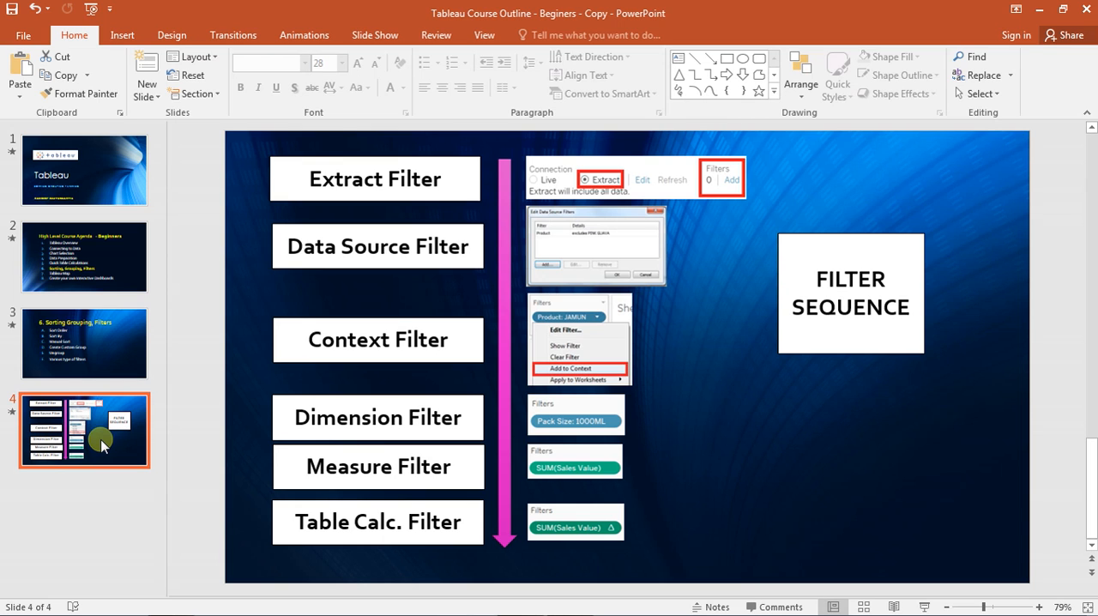
pyautogui.hotkey('alt', 'Tab')
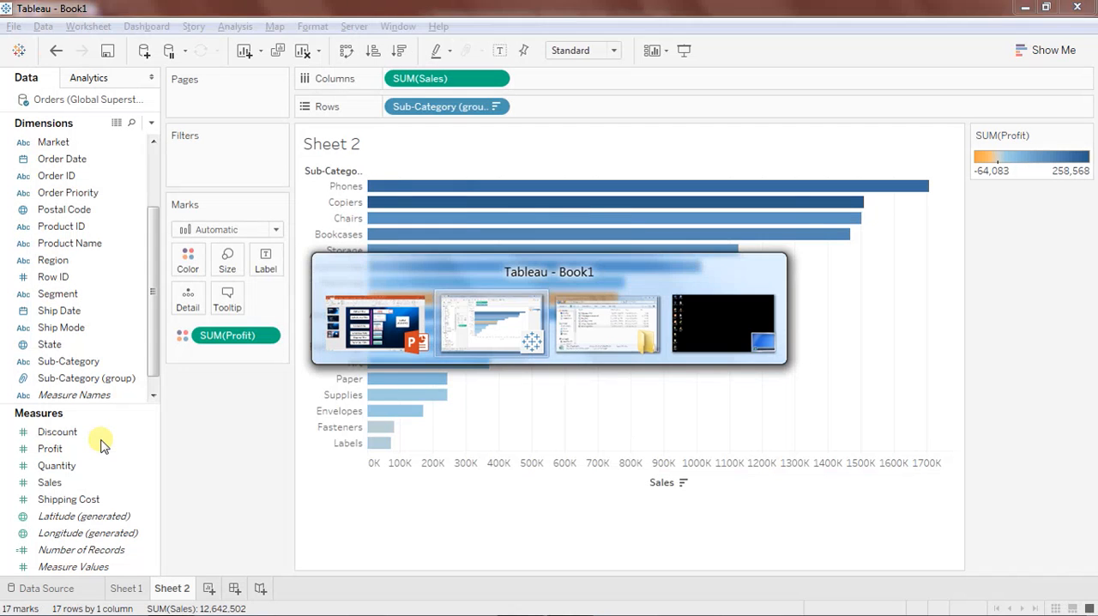
# Switch the Orders (Global Superstore) data source connection from Live to Extract.
pyautogui.click(66, 590)
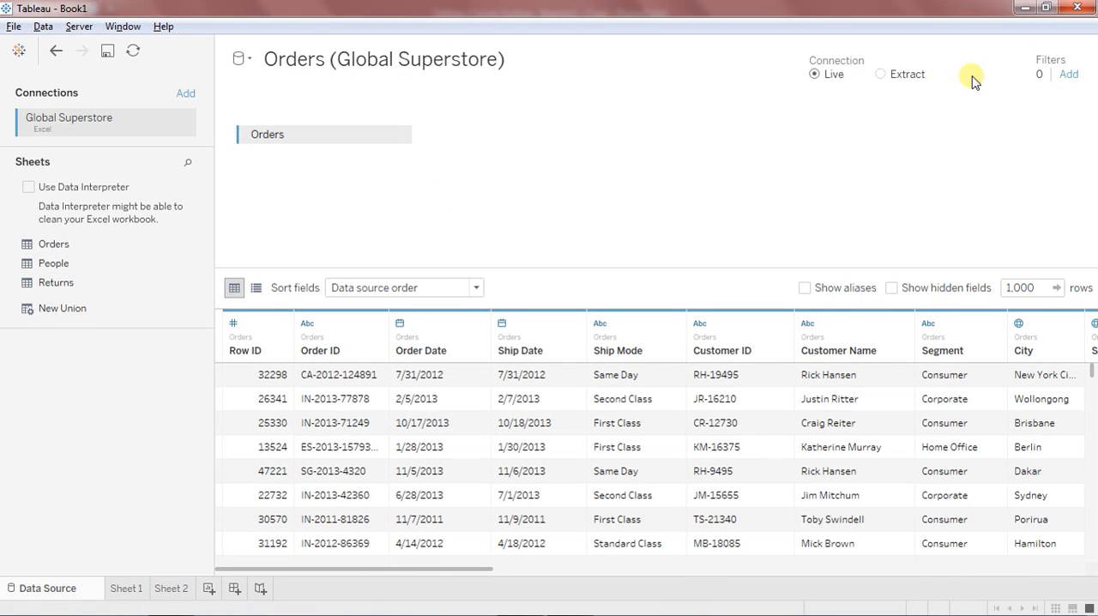
pyautogui.click(883, 75)
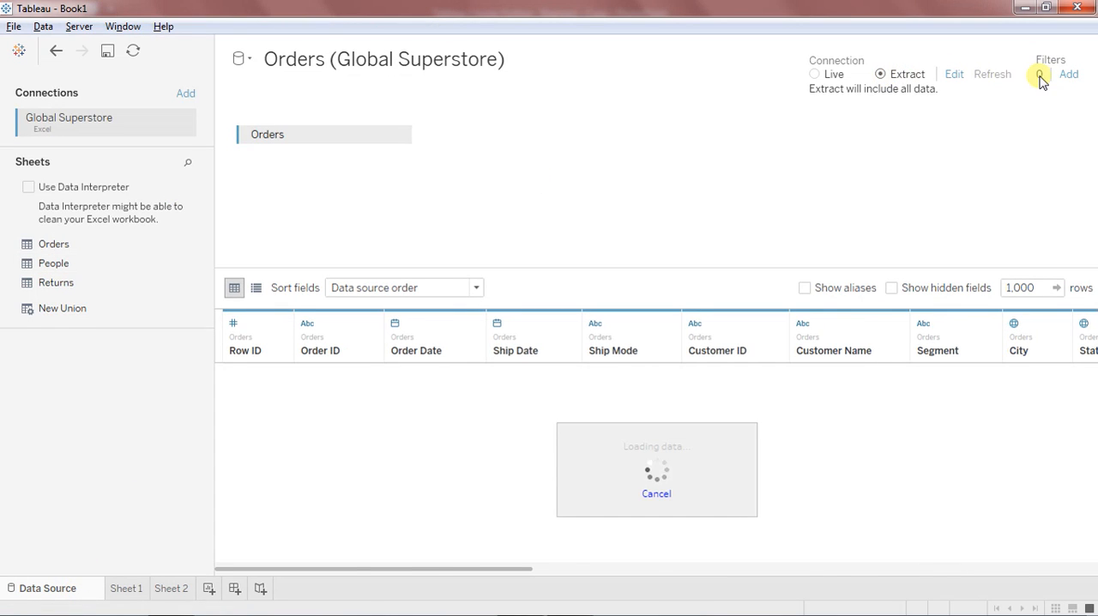
pyautogui.click(1065, 76)
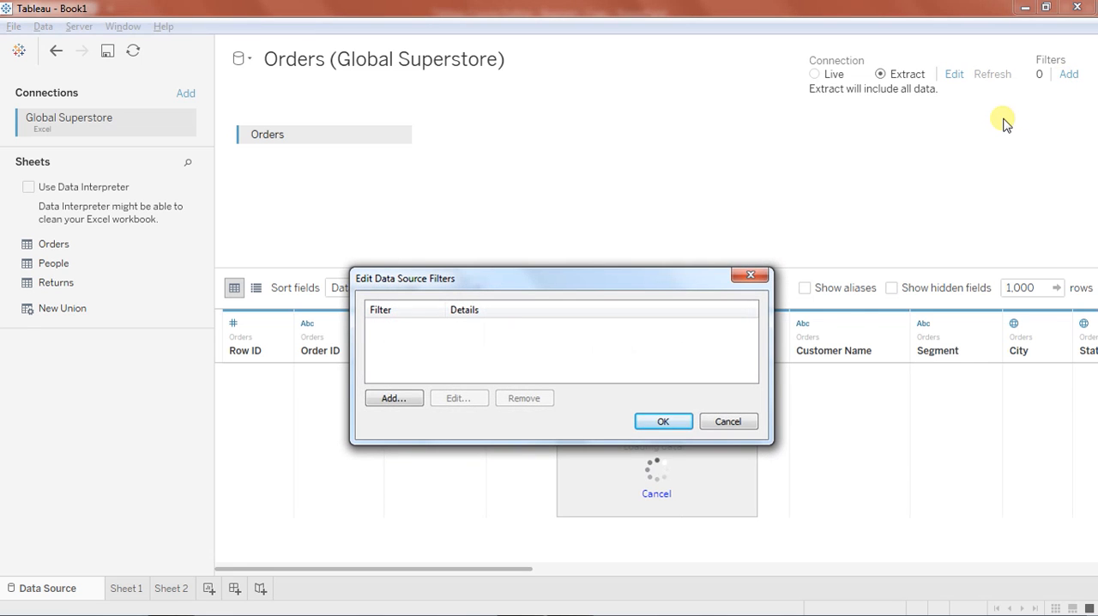
pyautogui.click(749, 275)
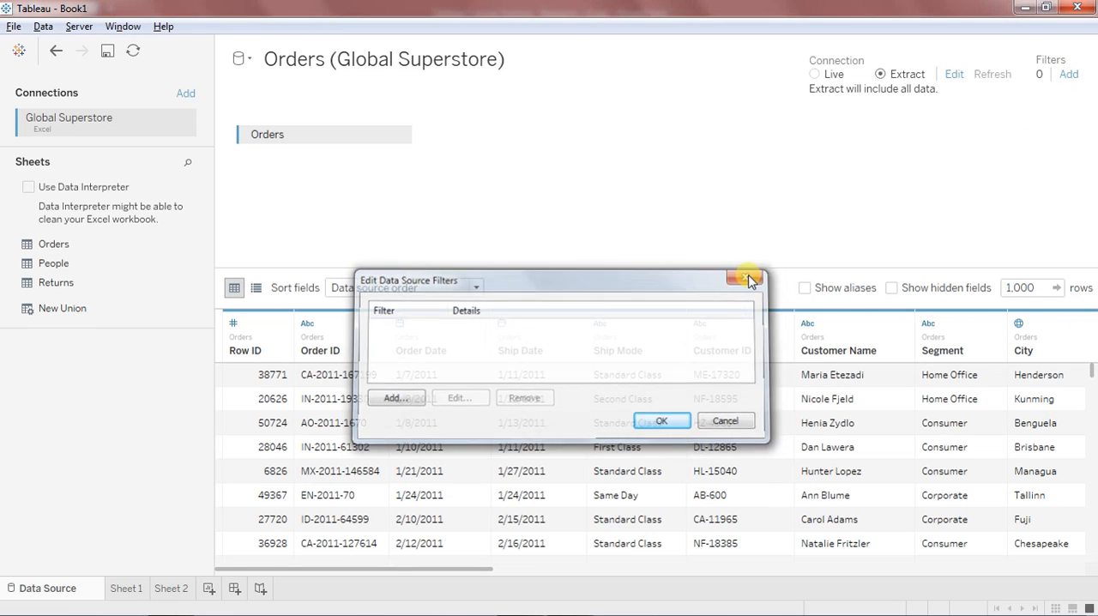
# Add an extract filter on Sub-Category that excludes Phones.
pyautogui.click(953, 85)
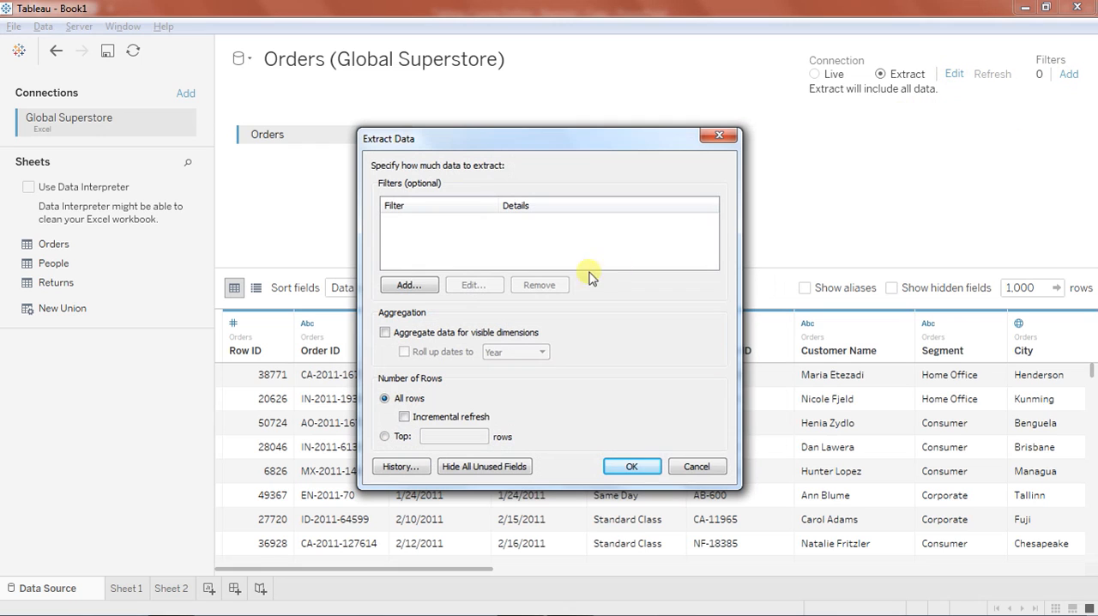
pyautogui.click(408, 287)
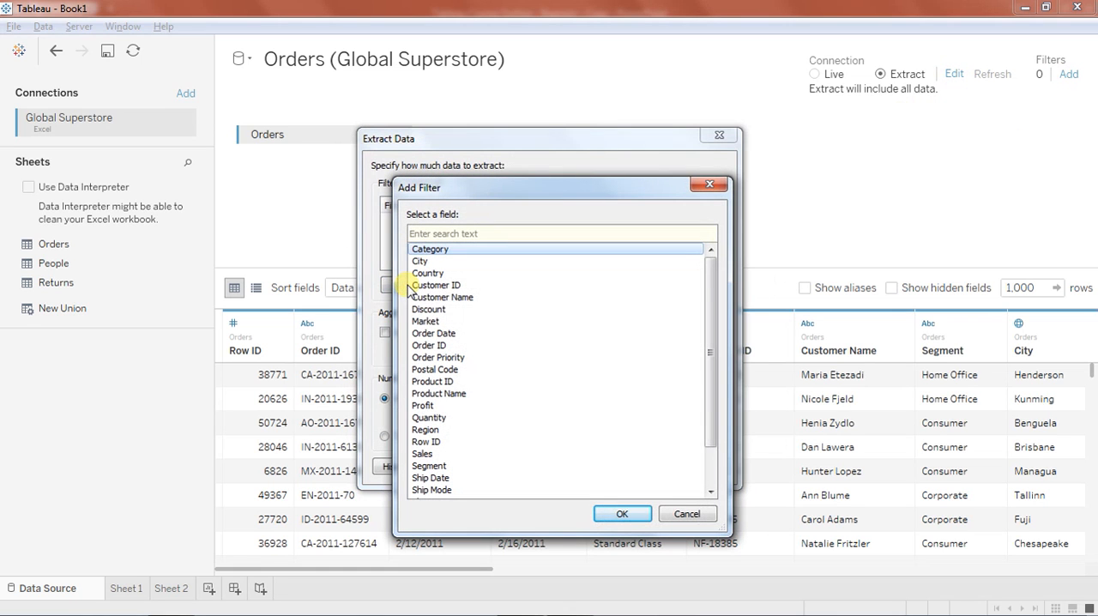
pyautogui.moveTo(712, 396); pyautogui.dragTo(712, 420)
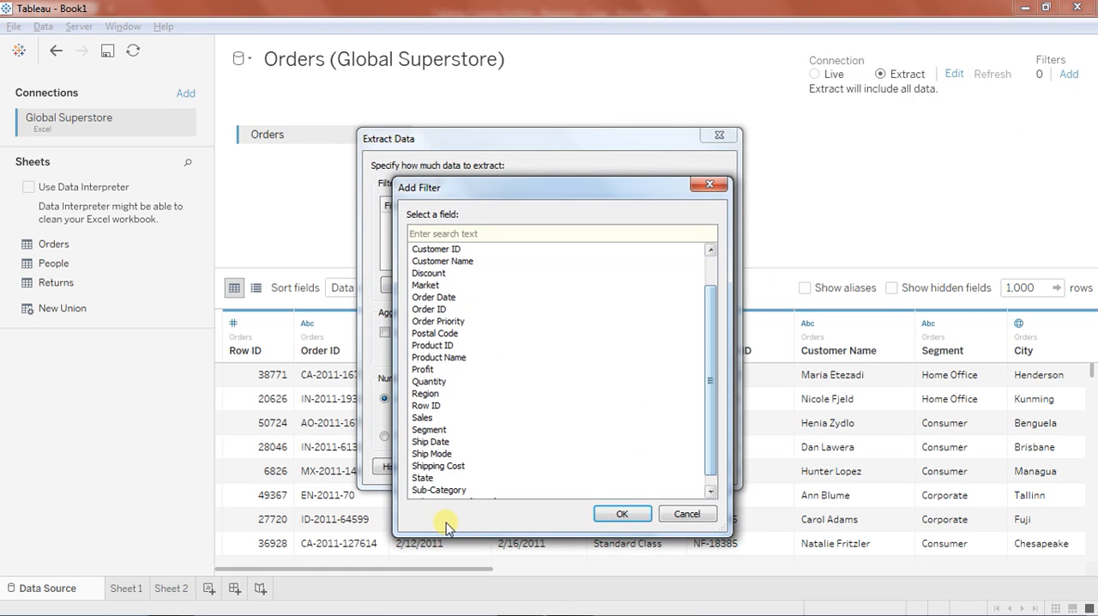
pyautogui.doubleClick(443, 488)
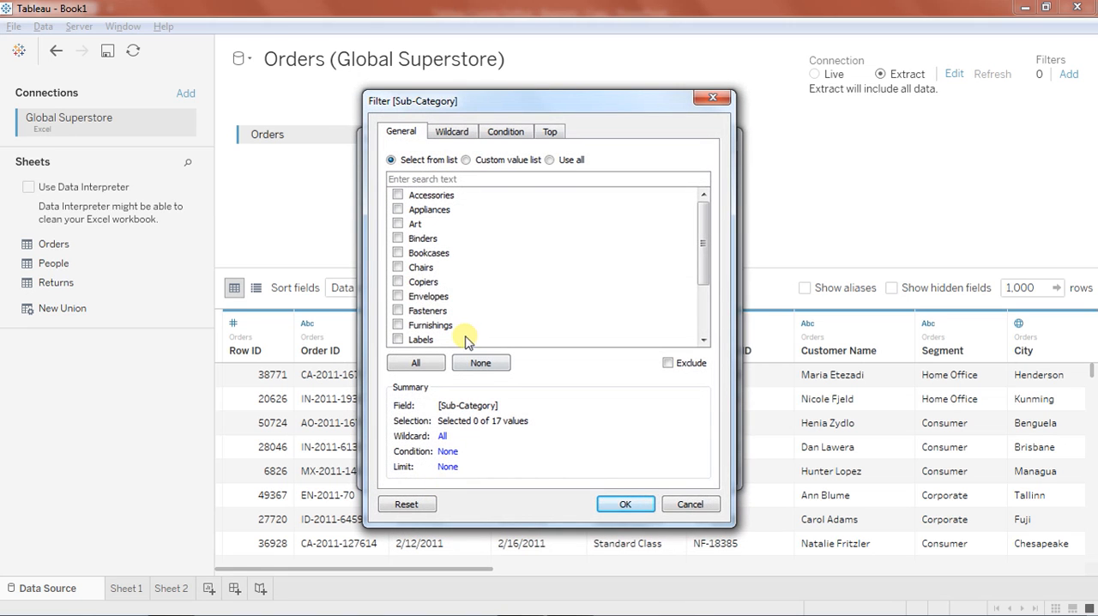
pyautogui.click(429, 179)
pyautogui.write('p')
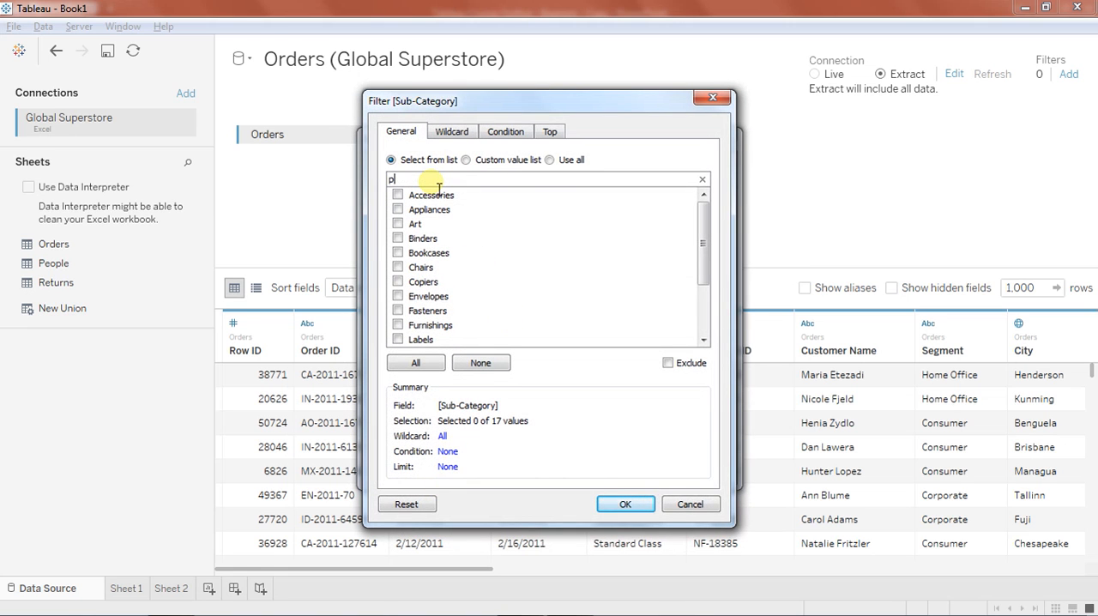
pyautogui.write('h')
pyautogui.click(399, 195)
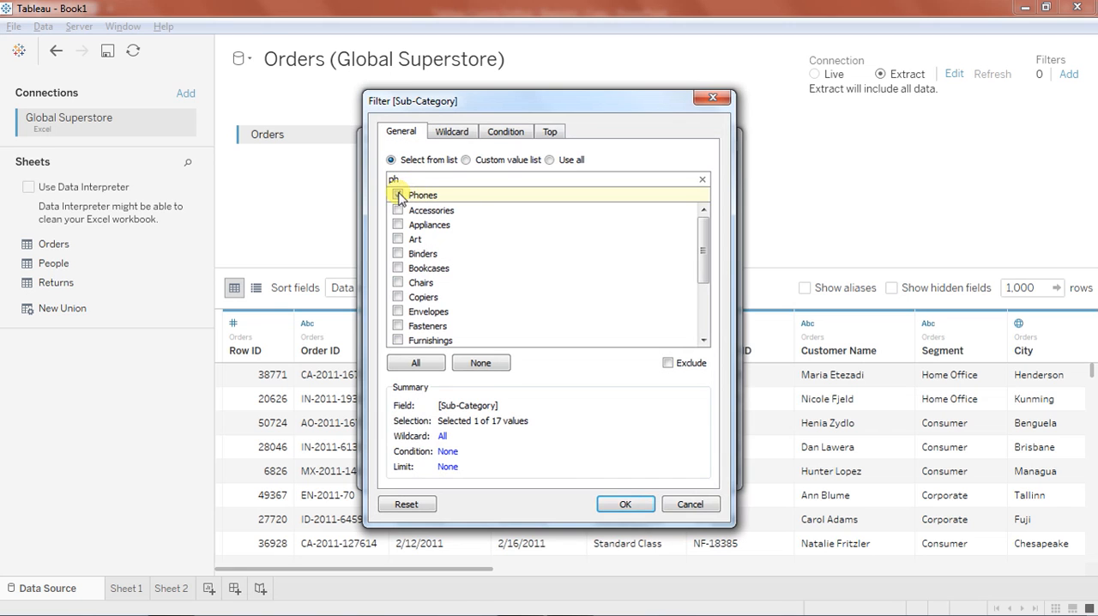
pyautogui.click(667, 363)
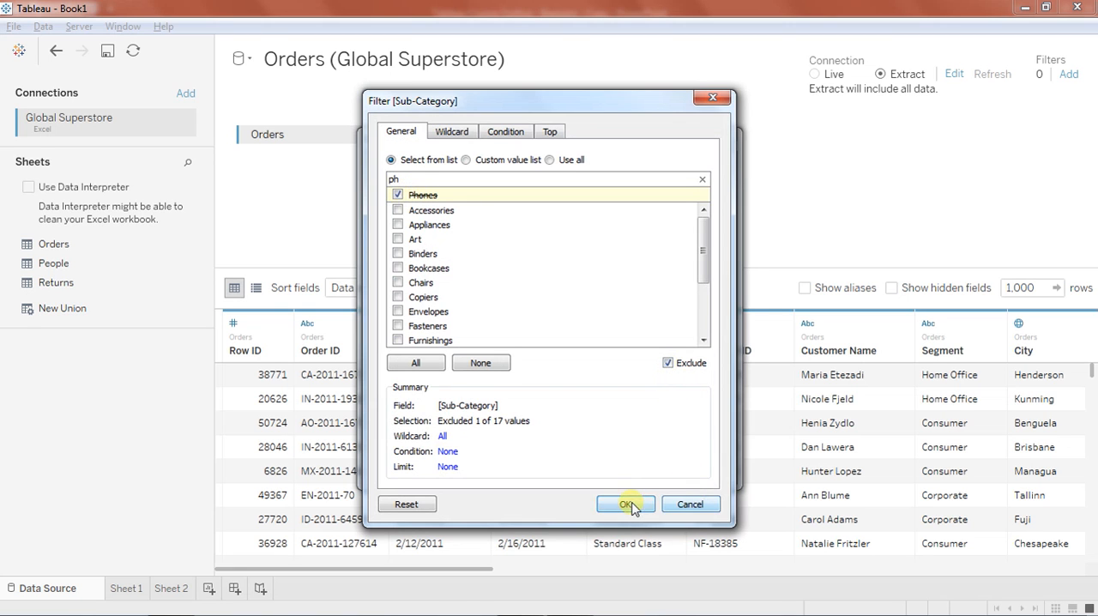
pyautogui.click(623, 503)
pyautogui.click(632, 465)
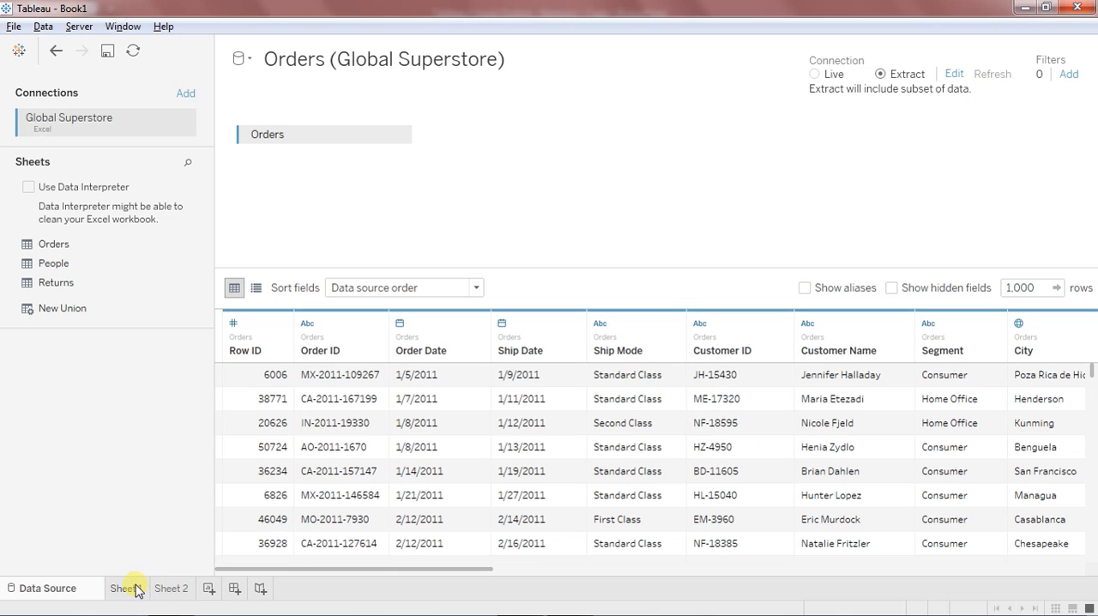
# Save the extract to the Desktop as Orders (Global Superstore), and check the charts on Sheet 1 and Sheet 2.
pyautogui.click(135, 589)
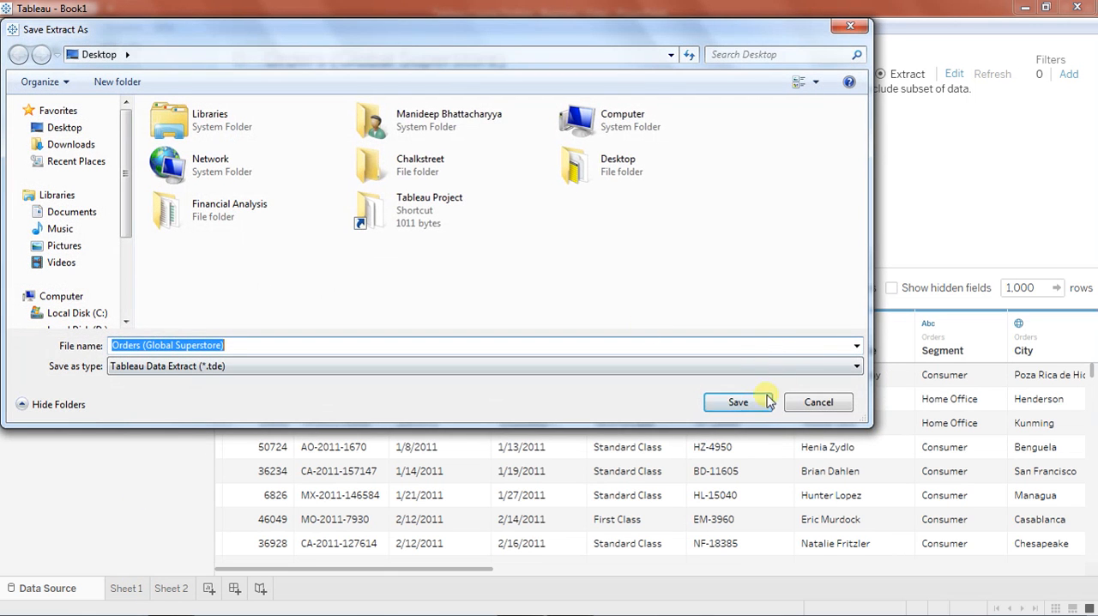
pyautogui.click(744, 401)
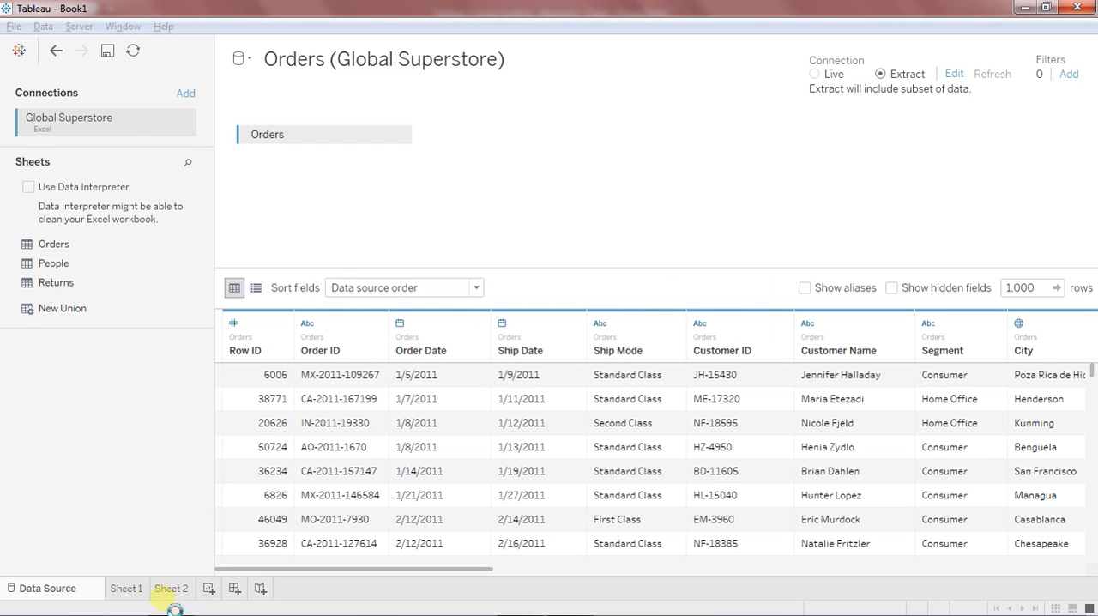
pyautogui.click(140, 589)
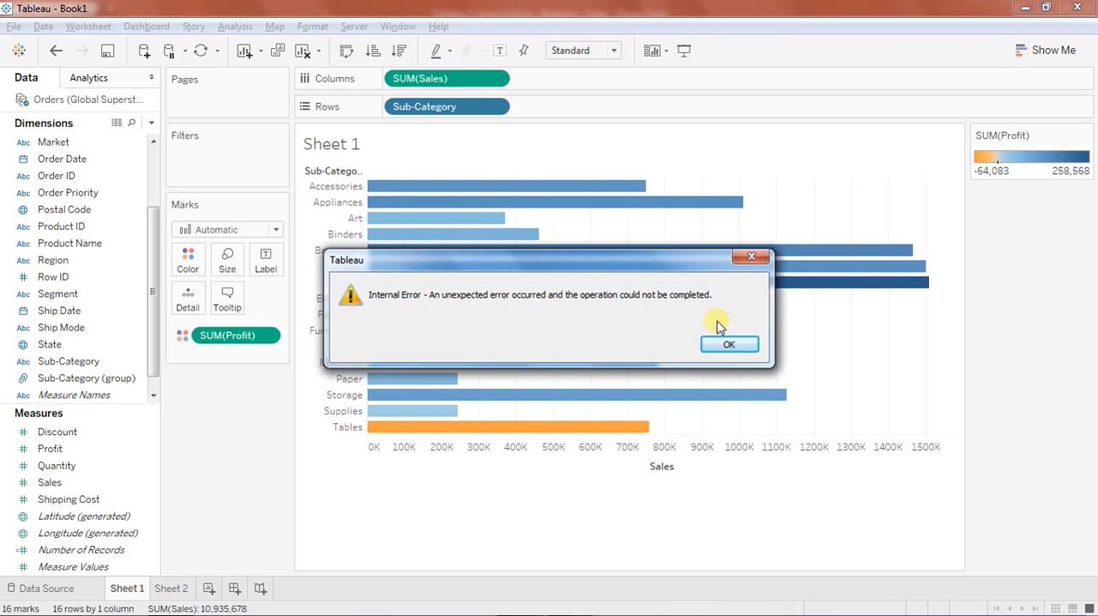
pyautogui.click(719, 347)
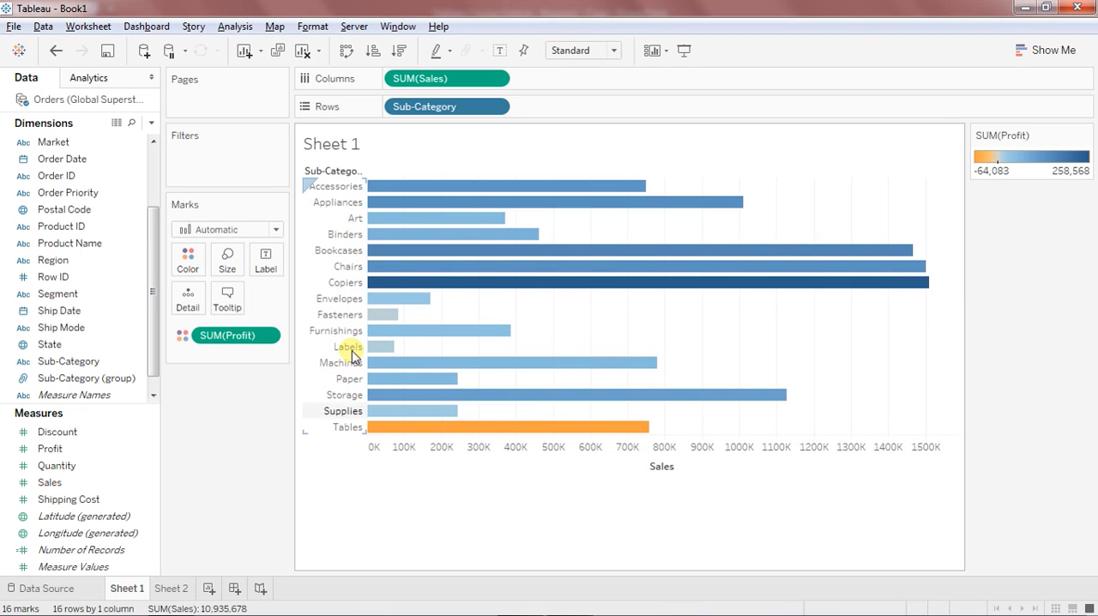
pyautogui.click(178, 590)
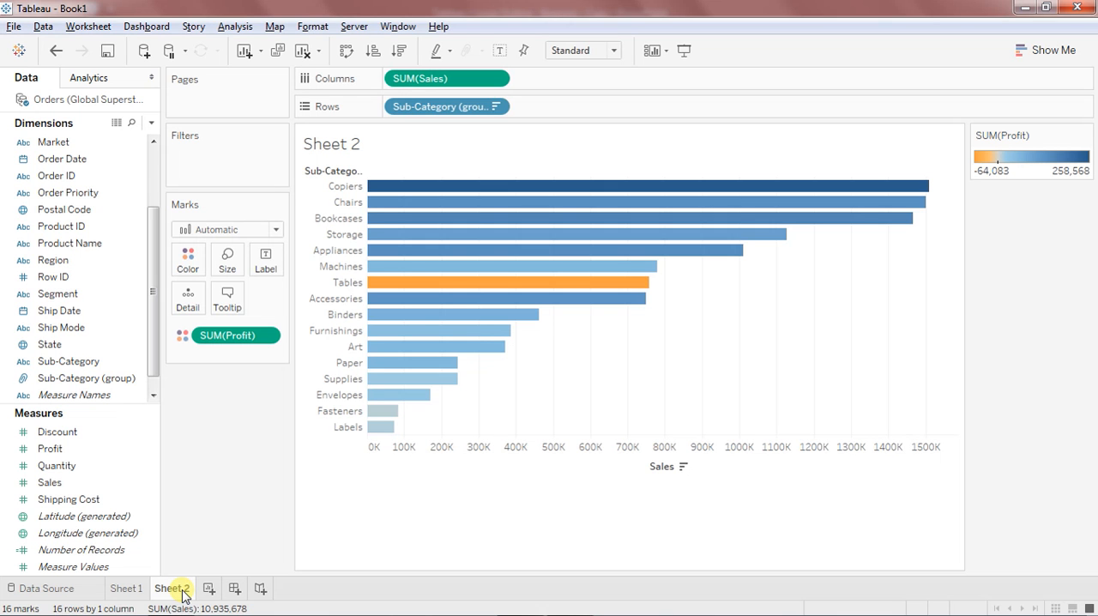
# Switch to PowerPoint to review where the data source filter falls in the filter sequence, and return to Tableau.
pyautogui.moveTo(183, 611)
pyautogui.click(519, 600)
pyautogui.click(519, 600)
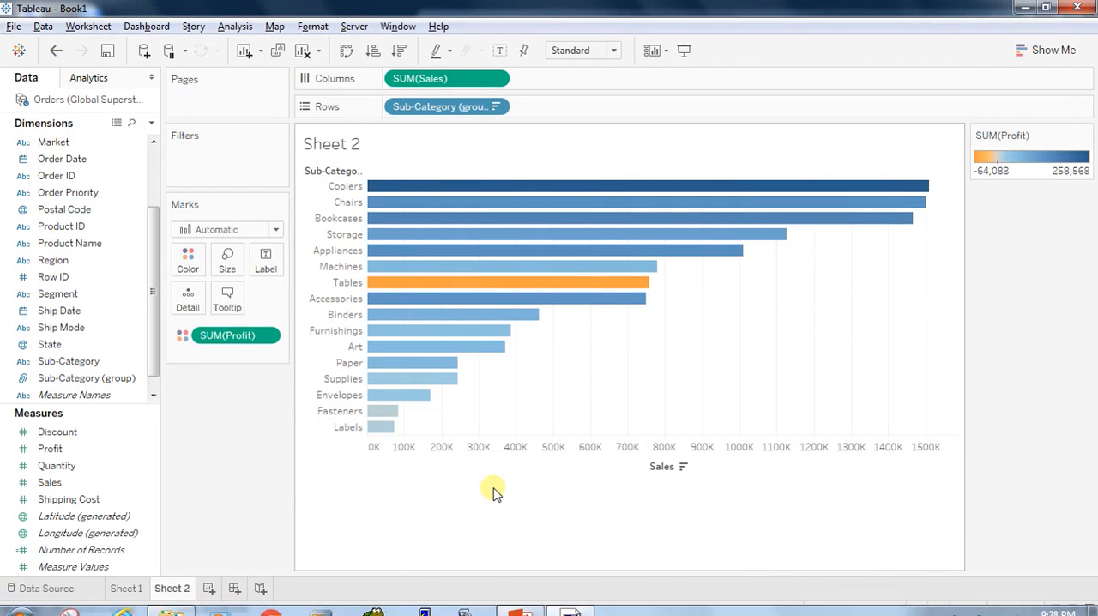
pyautogui.click(520, 600)
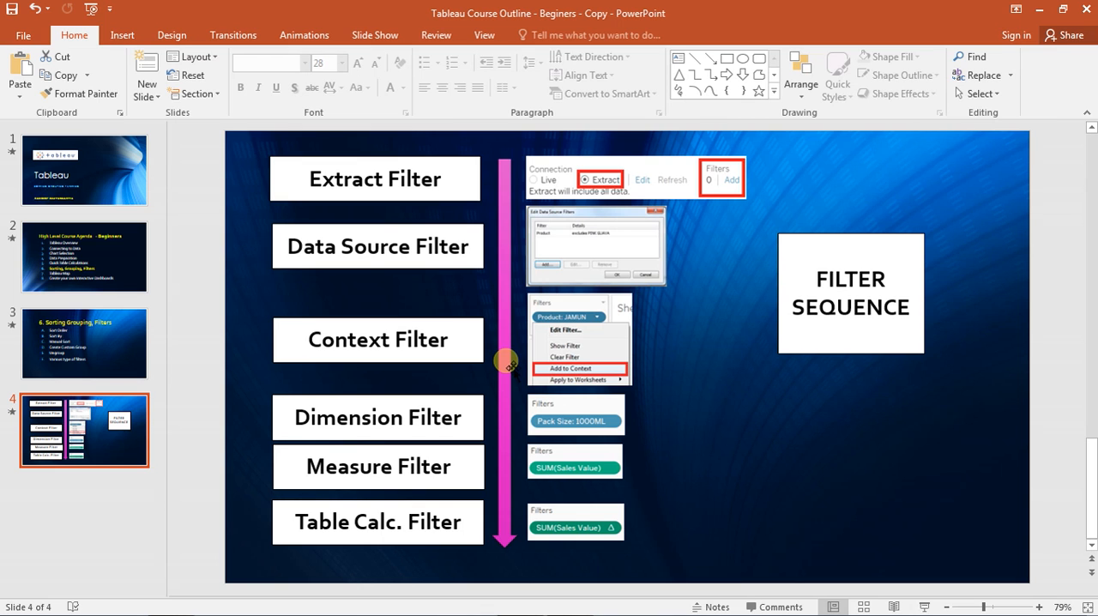
pyautogui.hotkey('alt', 'Tab')
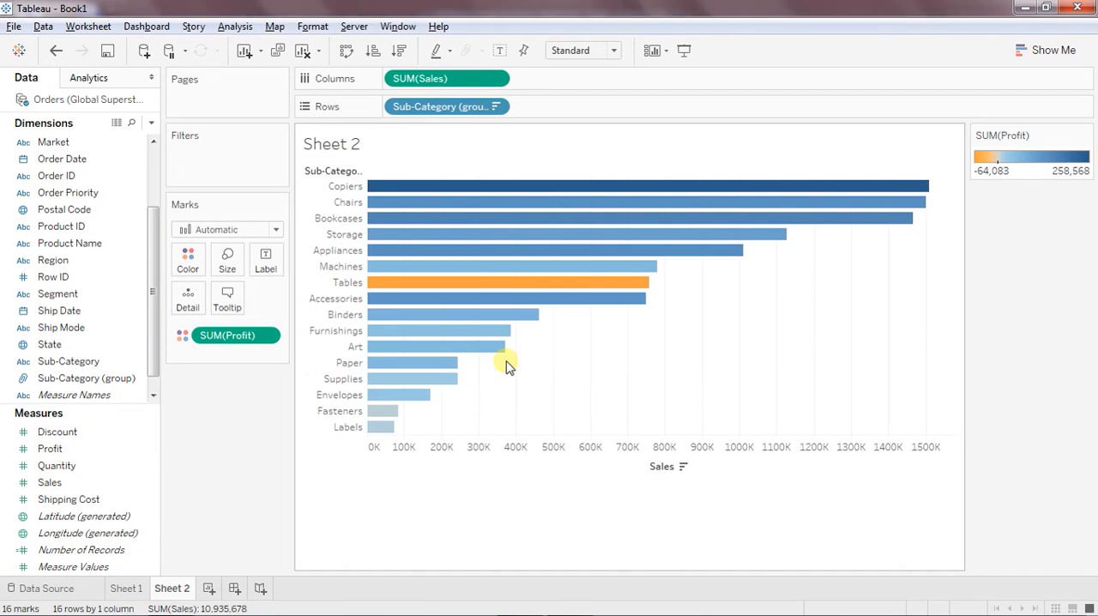
# Add a data source filter on Country that excludes Afghanistan.
pyautogui.click(76, 590)
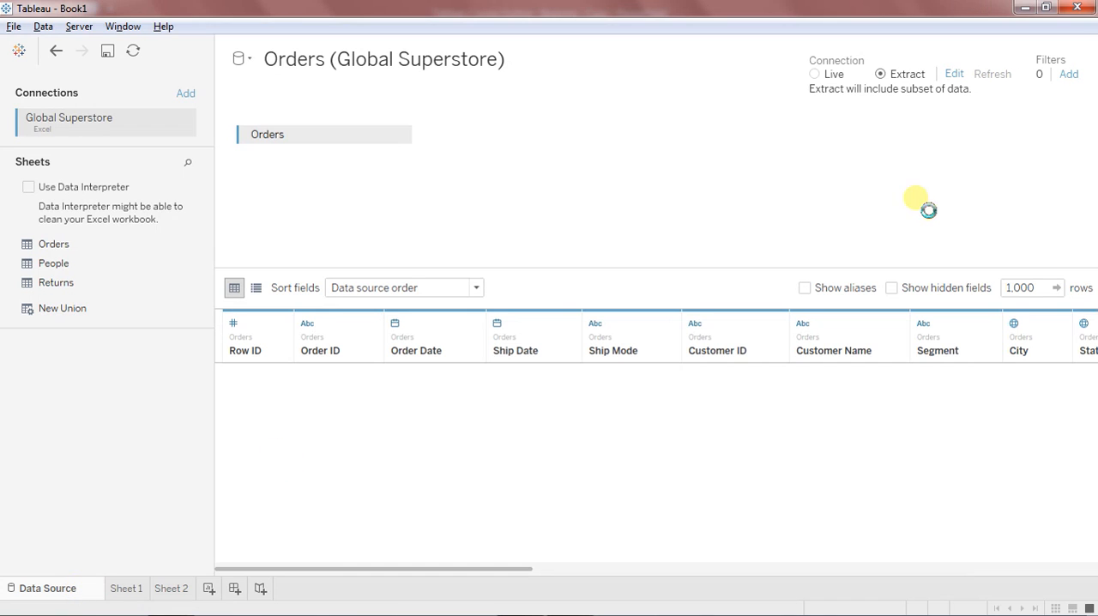
pyautogui.click(1068, 75)
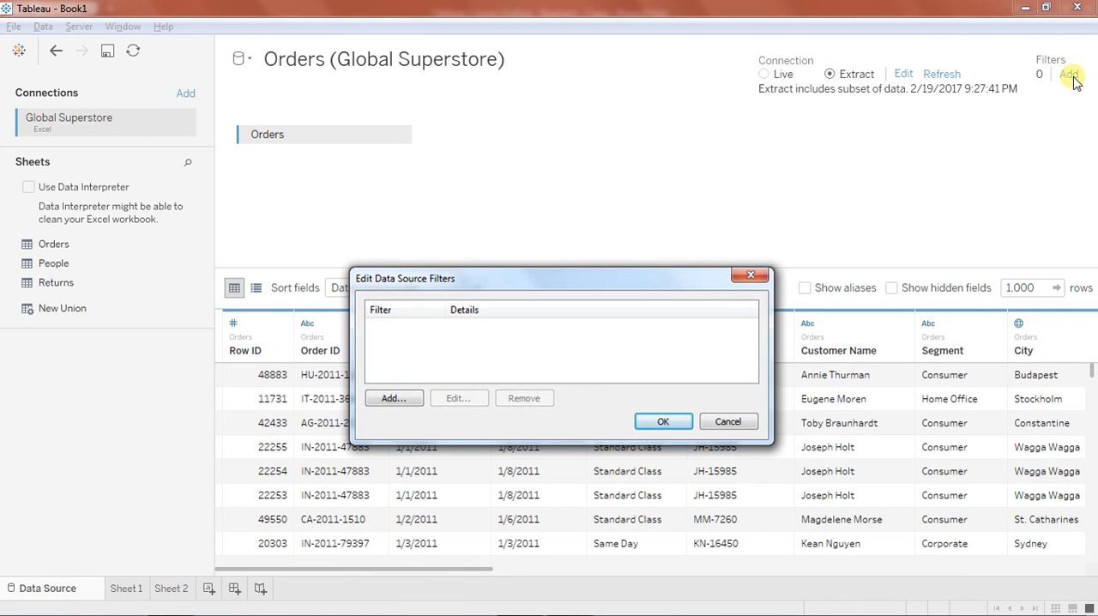
pyautogui.click(393, 399)
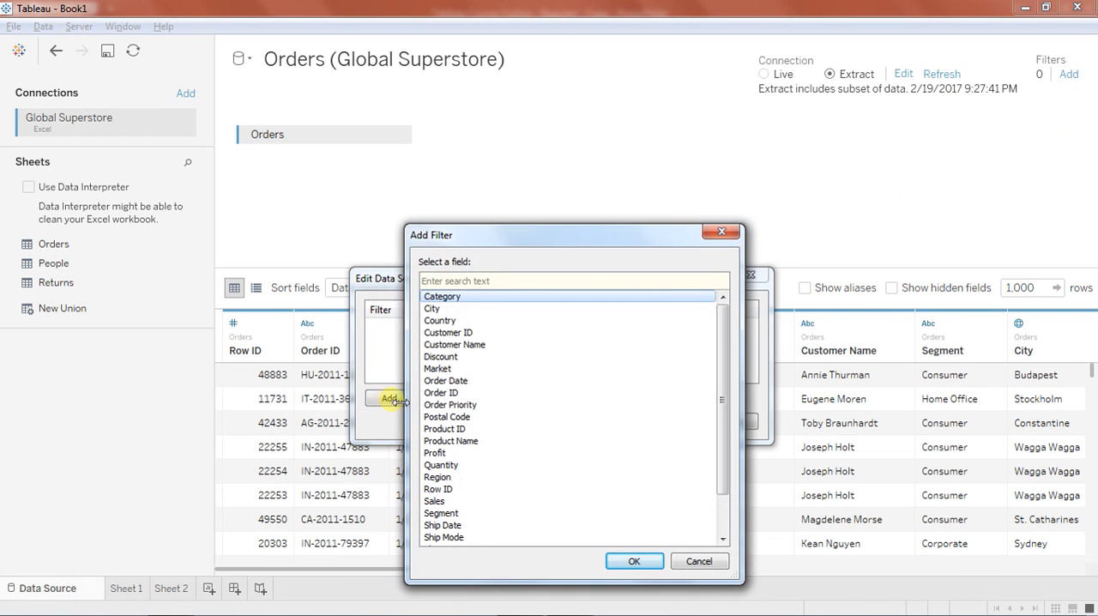
pyautogui.doubleClick(442, 319)
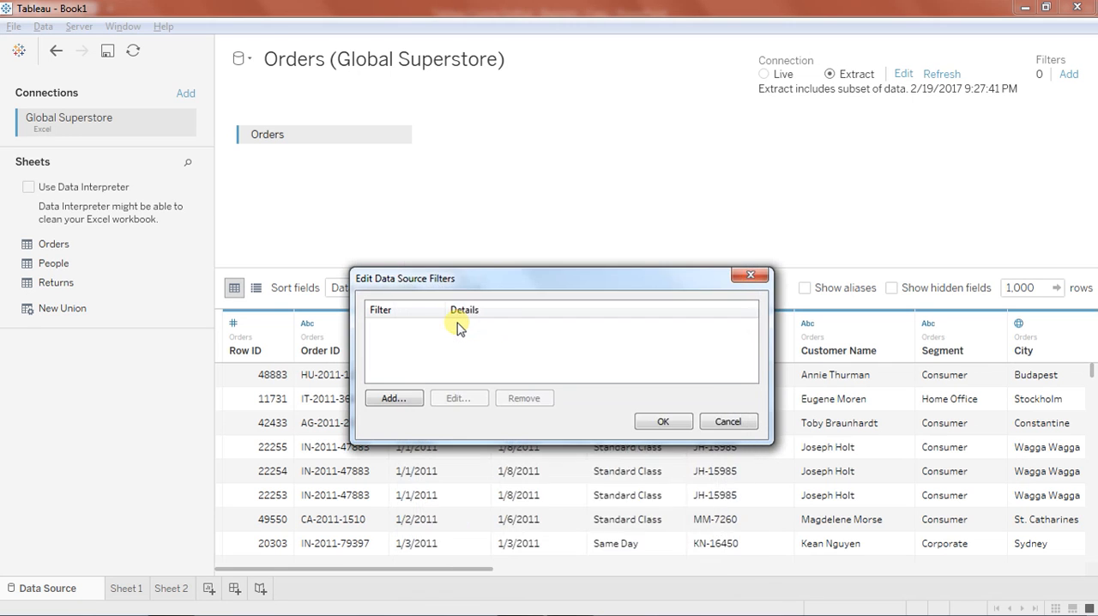
pyautogui.click(410, 243)
pyautogui.click(682, 412)
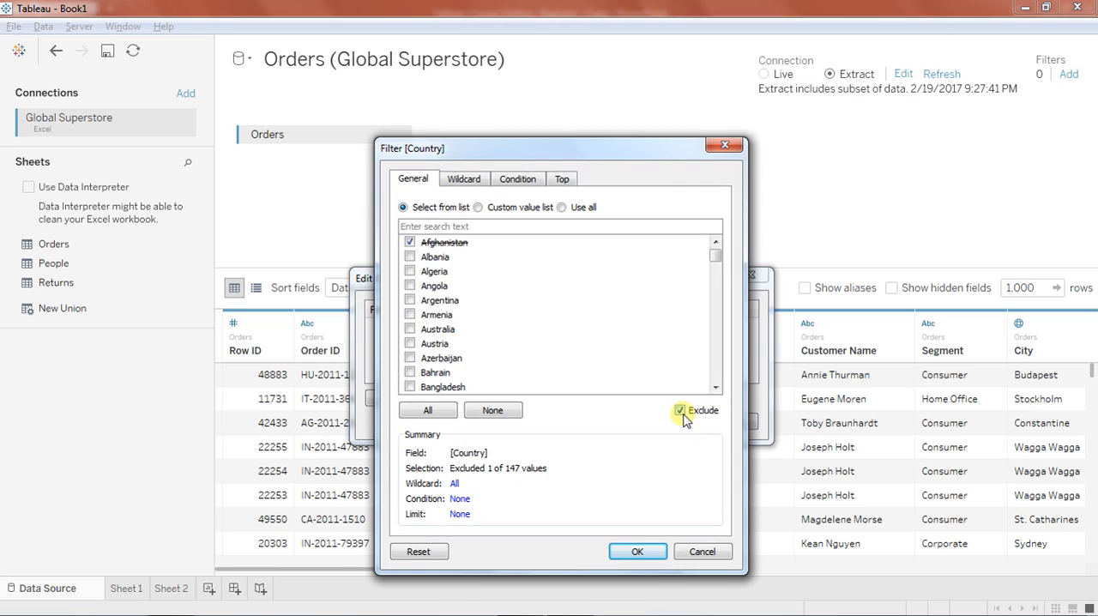
pyautogui.click(637, 551)
pyautogui.click(671, 419)
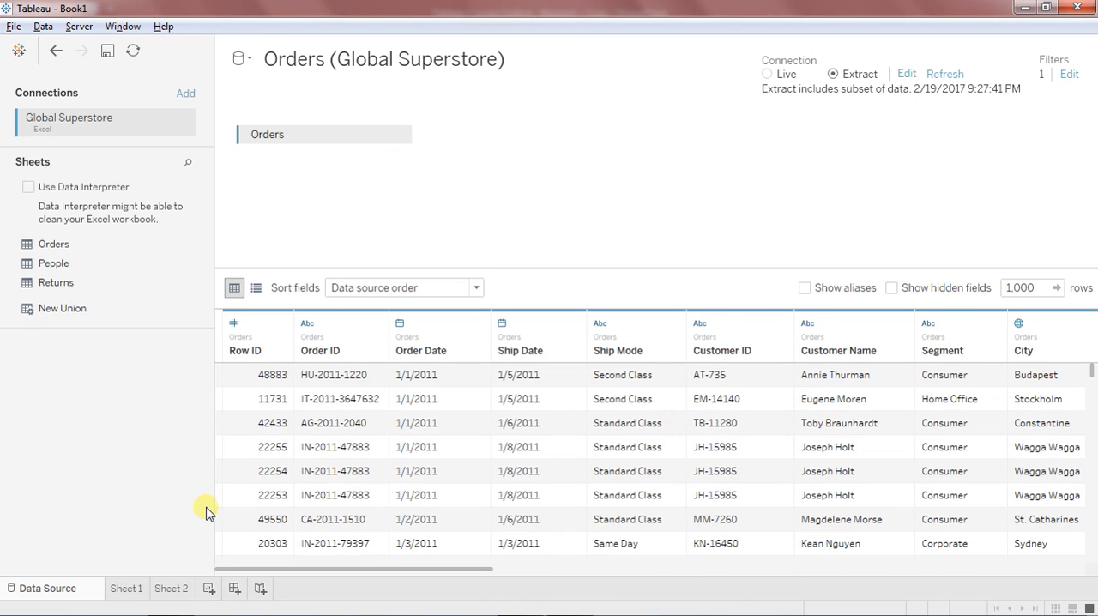
# Check the Sheet 2 chart, then create a new worksheet listing Country in the rows.
pyautogui.click(168, 588)
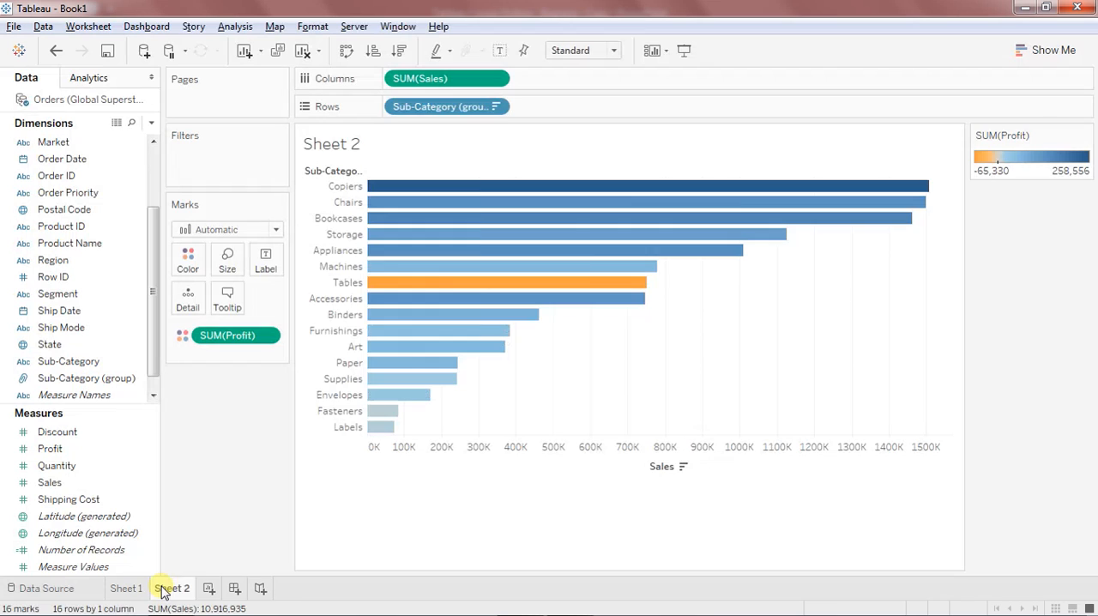
pyautogui.click(208, 588)
pyautogui.moveTo(154, 284); pyautogui.dragTo(166, 221)
pyautogui.click(72, 178)
pyautogui.moveTo(72, 180); pyautogui.dragTo(414, 118)
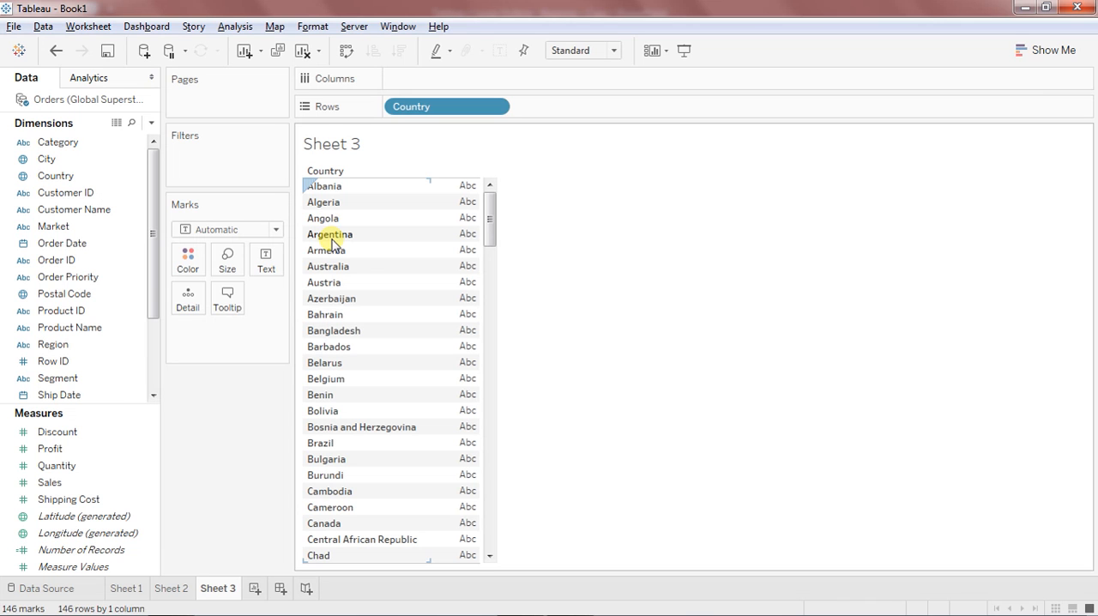
# Review the context filter on the PowerPoint slide, return to Tableau and add Sales to the columns of Sheet 3.
pyautogui.hotkey('alt', 'Tab')
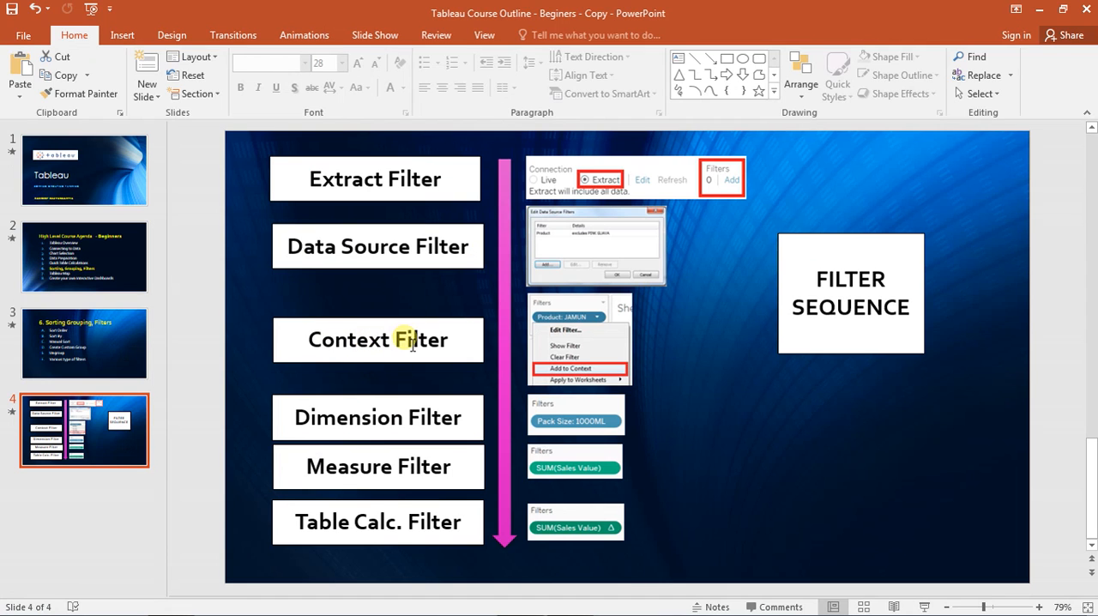
pyautogui.hotkey('alt', 'Tab')
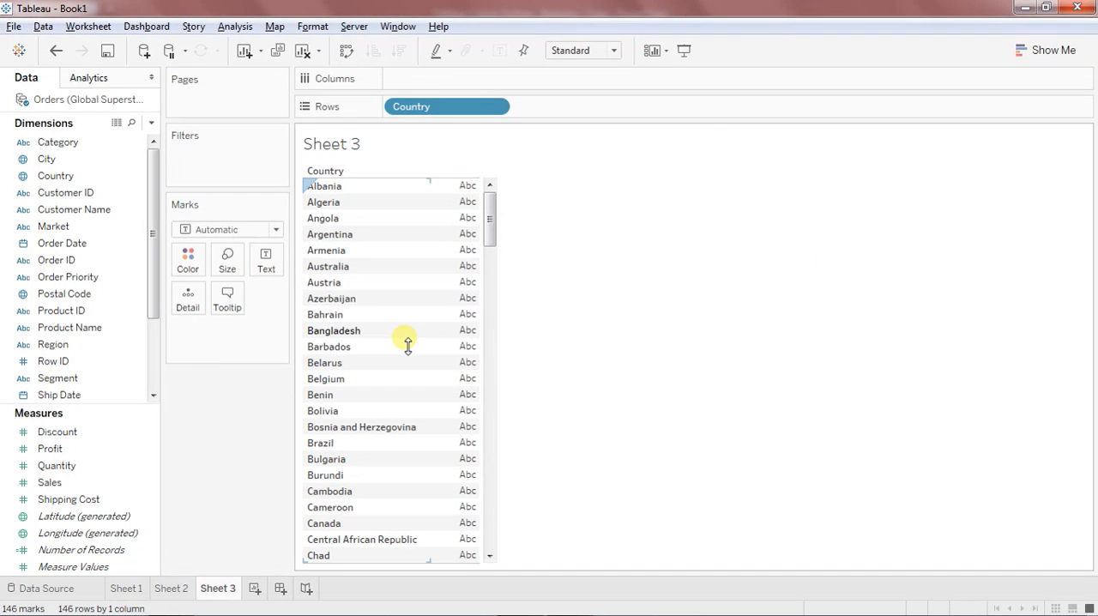
pyautogui.moveTo(72, 486); pyautogui.dragTo(440, 84)
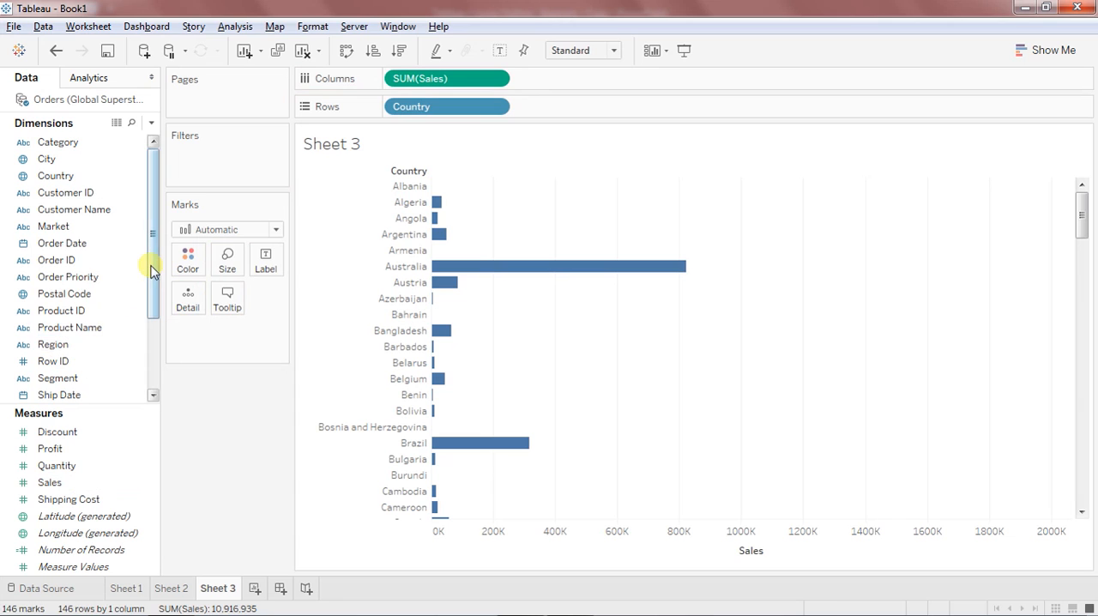
# Filter the Sales by Country chart to the Critical order priority.
pyautogui.moveTo(152, 241); pyautogui.dragTo(157, 296)
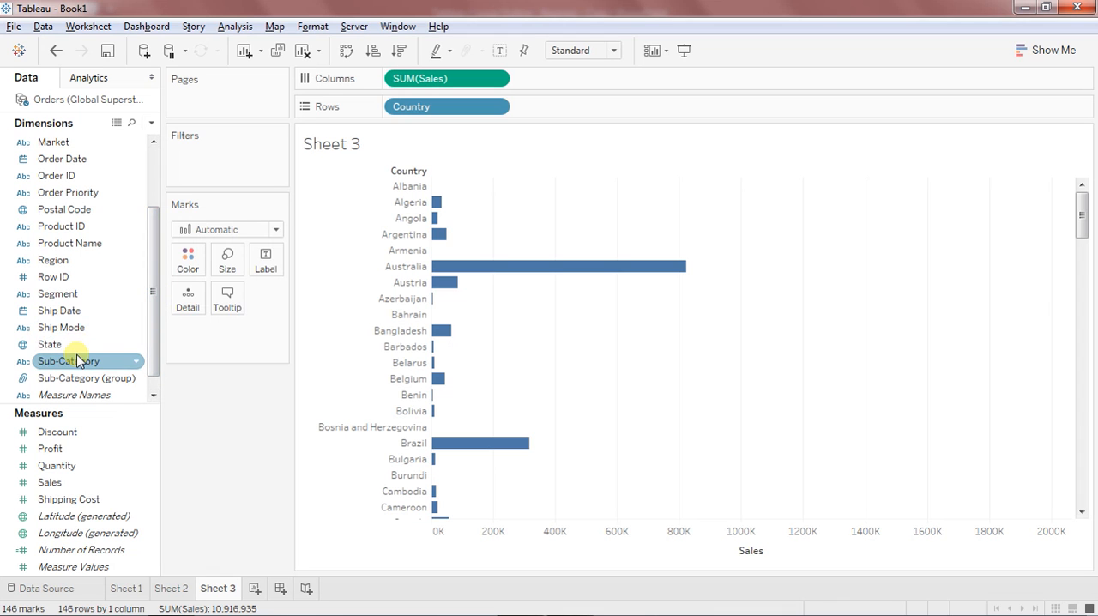
pyautogui.moveTo(81, 192); pyautogui.dragTo(220, 176)
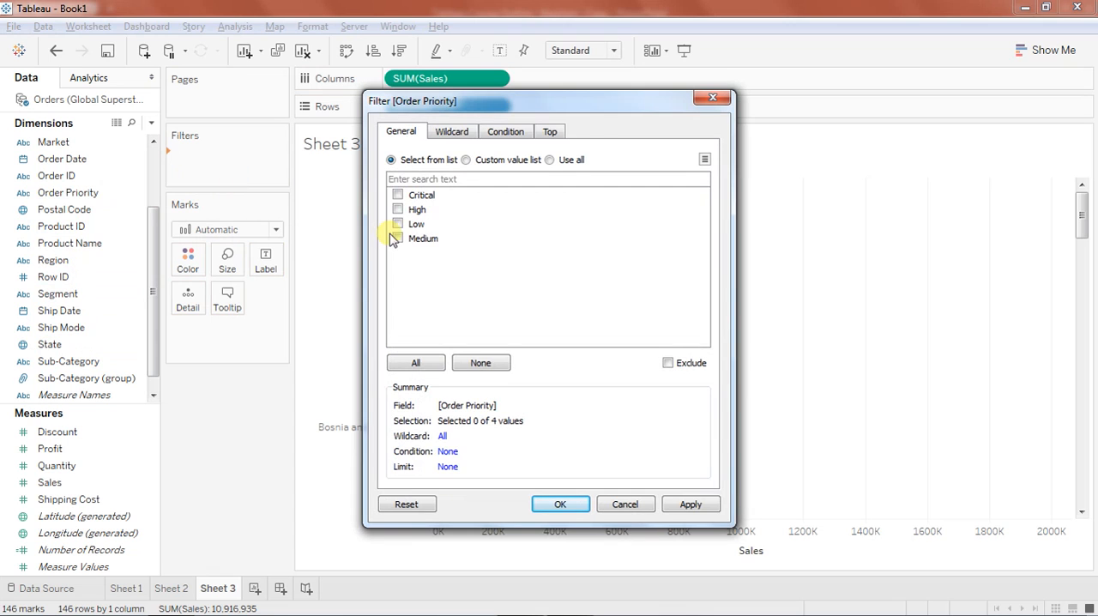
pyautogui.click(679, 506)
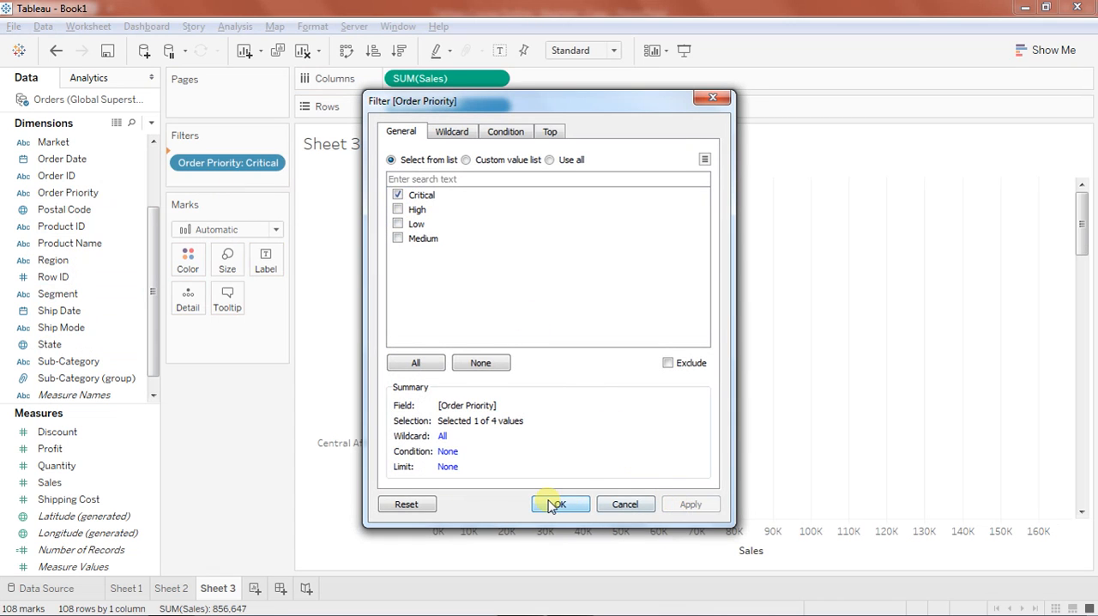
pyautogui.click(557, 504)
# Add the Order Priority filter on Sheet 3 to the context.
pyautogui.click(271, 159)
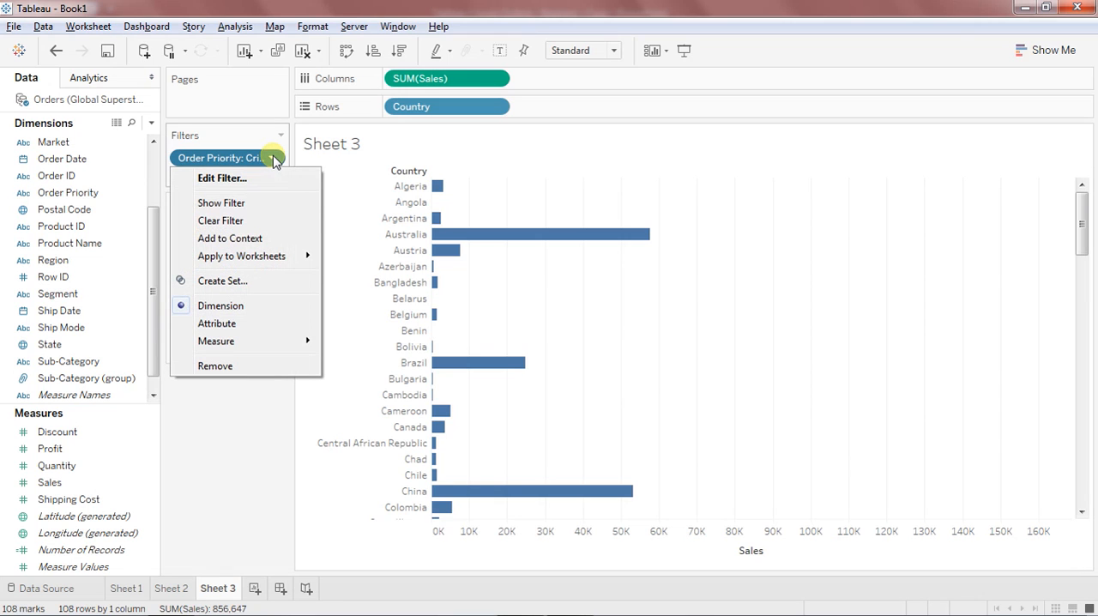
pyautogui.click(263, 239)
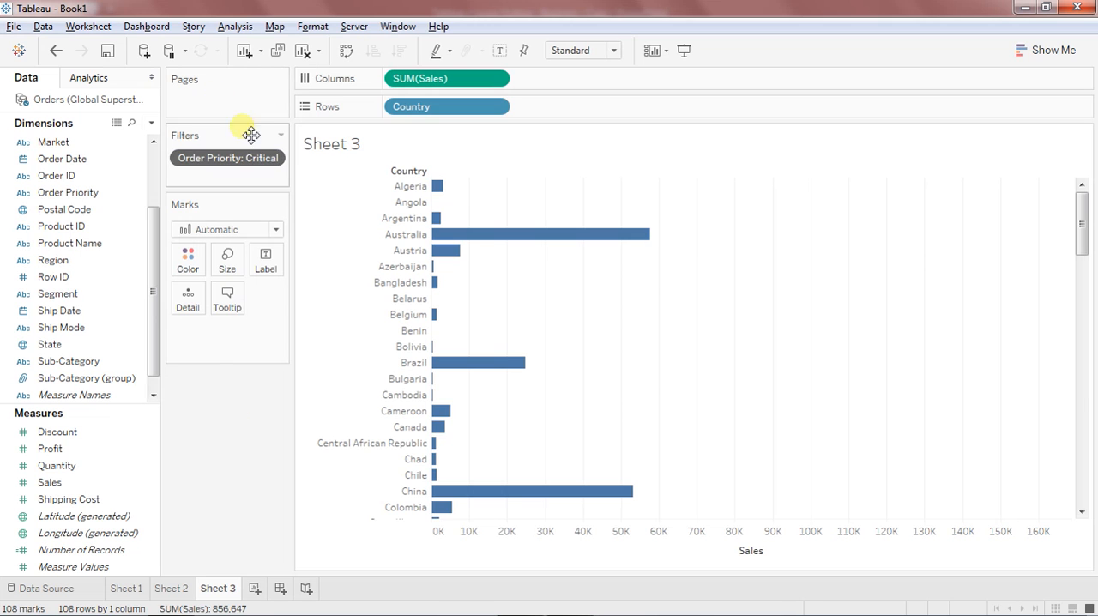
# Remove the Order Priority filter from Sheet 3, check the filter sequence slide in PowerPoint and return to Tableau.
pyautogui.moveTo(272, 158); pyautogui.dragTo(262, 438)
pyautogui.hotkey('alt', 'Tab')
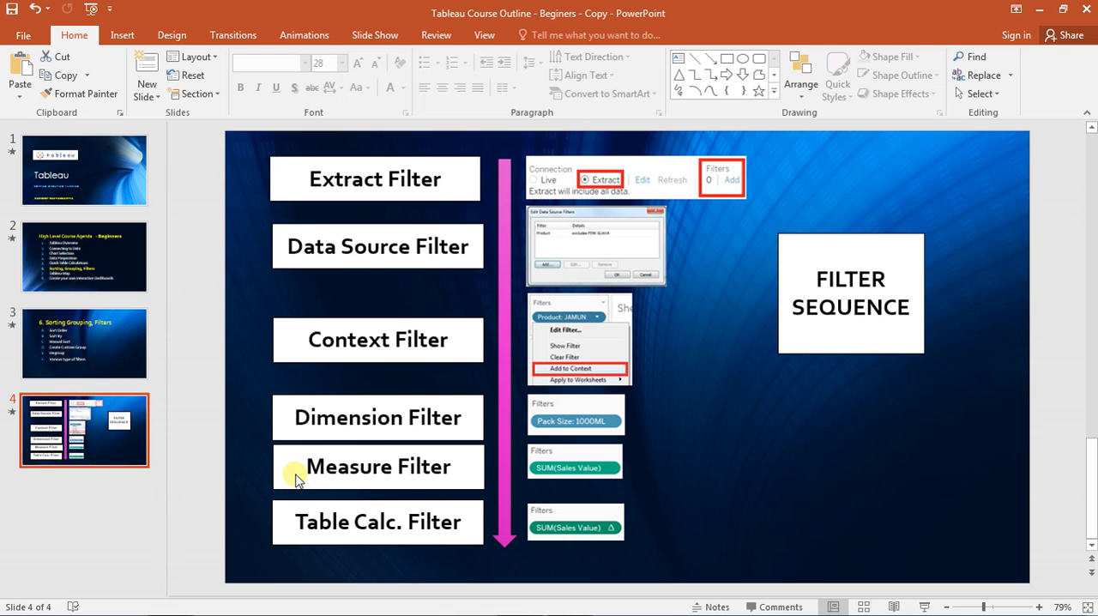
pyautogui.hotkey('alt', 'Tab')
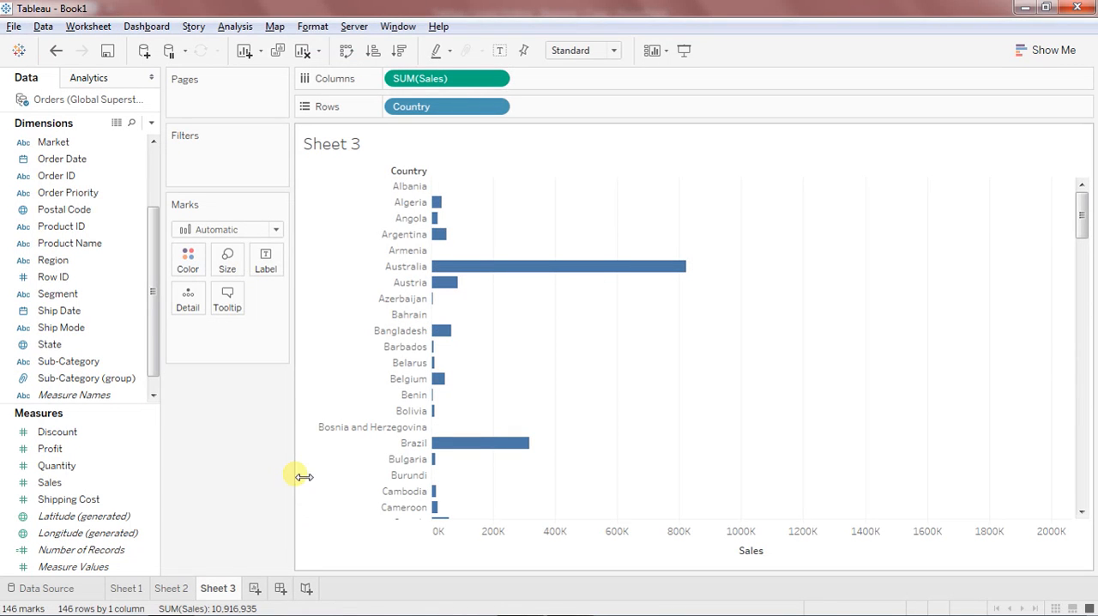
# Add a Region dimension filter to Sheet 3 with all regions selected.
pyautogui.click(100, 263)
pyautogui.moveTo(100, 263); pyautogui.dragTo(237, 172)
pyautogui.click(420, 364)
pyautogui.click(560, 504)
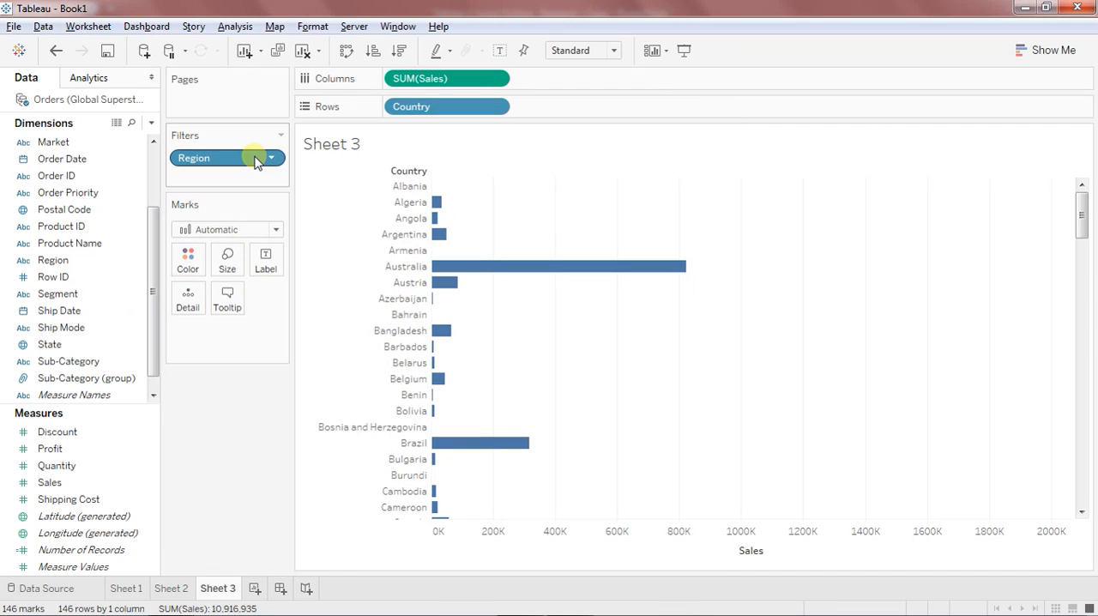
# Show the Region filter beside the chart and limit it to Africa only.
pyautogui.rightClick(255, 163)
pyautogui.click(274, 171)
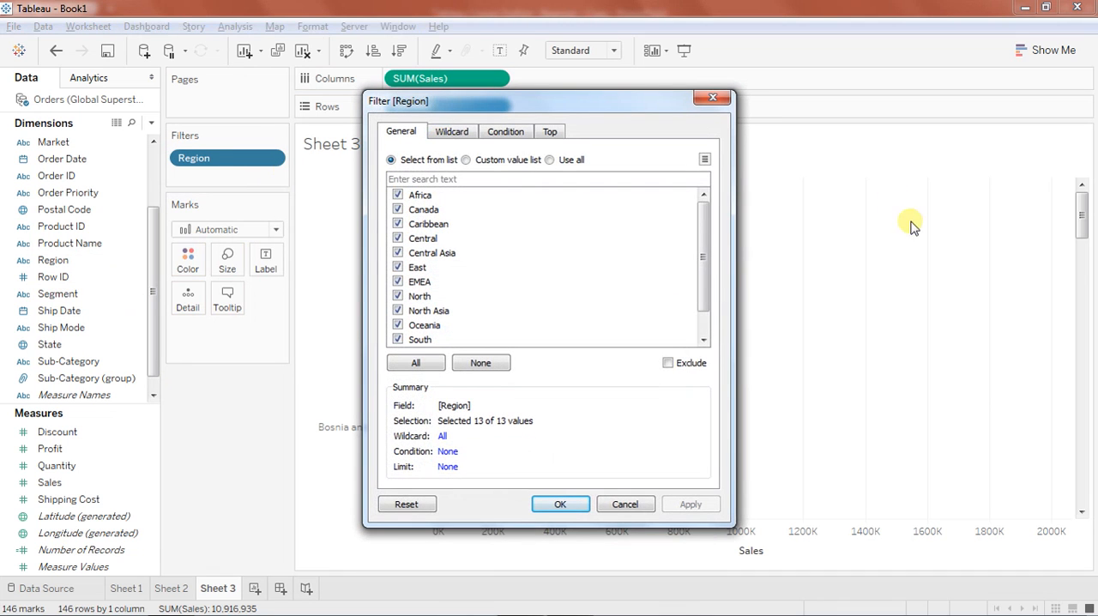
pyautogui.click(573, 506)
pyautogui.rightClick(265, 166)
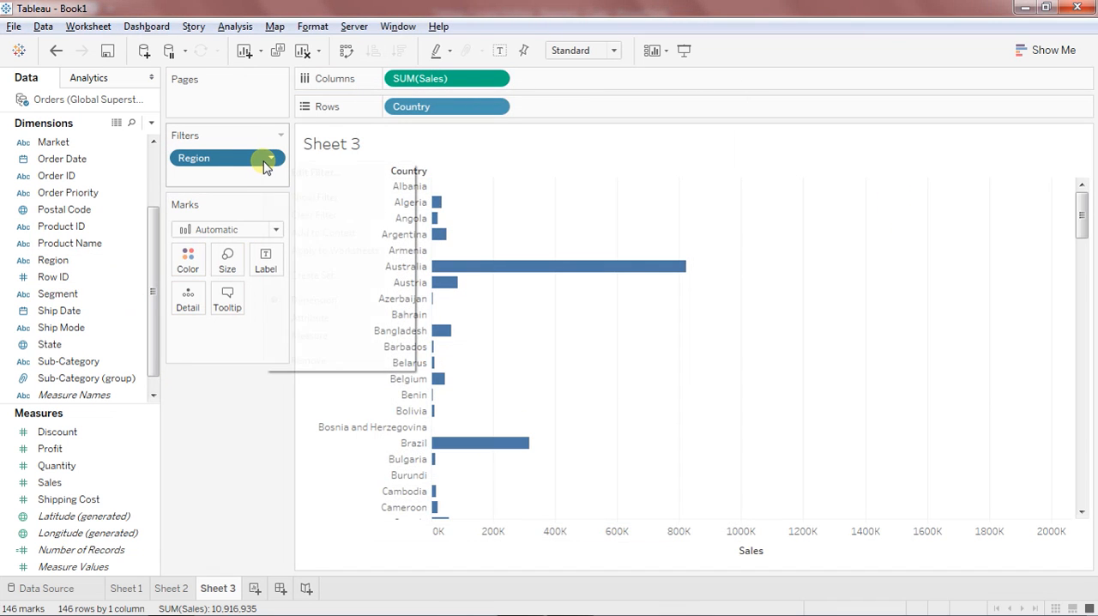
pyautogui.click(296, 196)
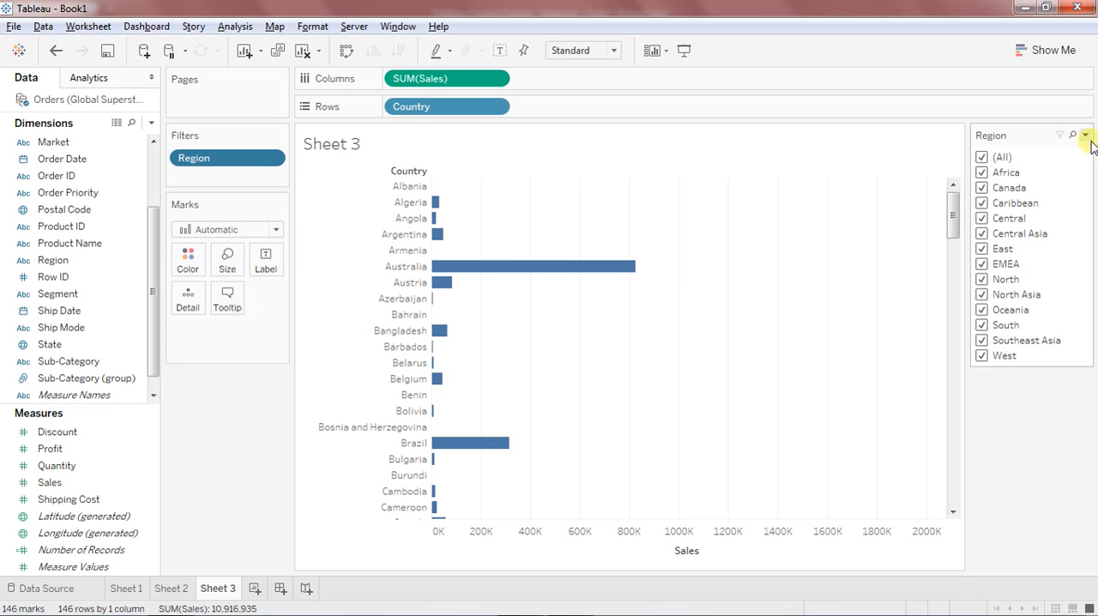
pyautogui.click(981, 157)
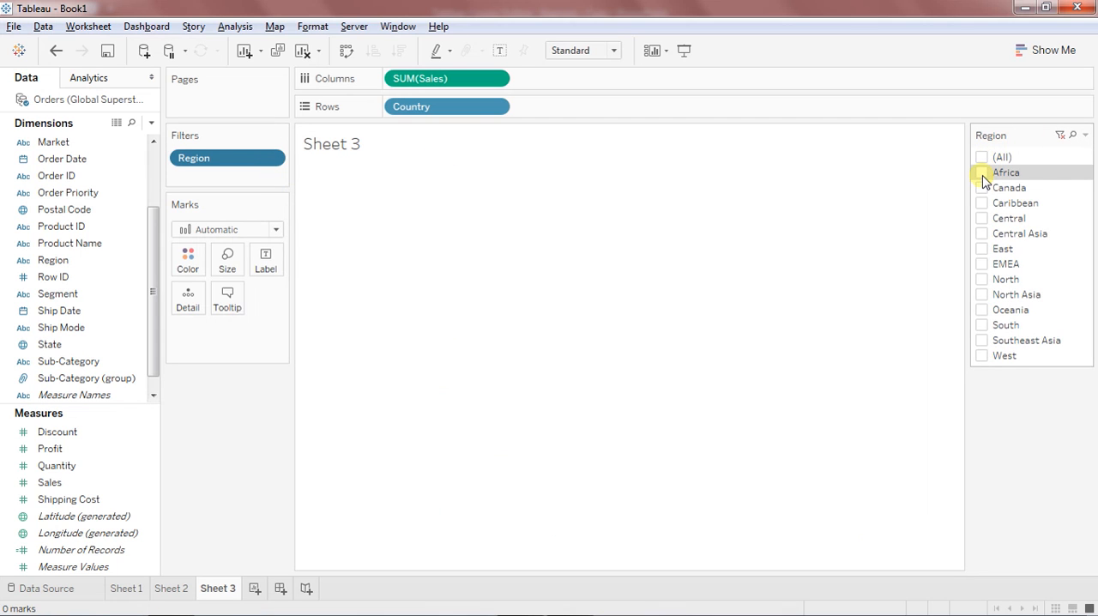
pyautogui.click(982, 175)
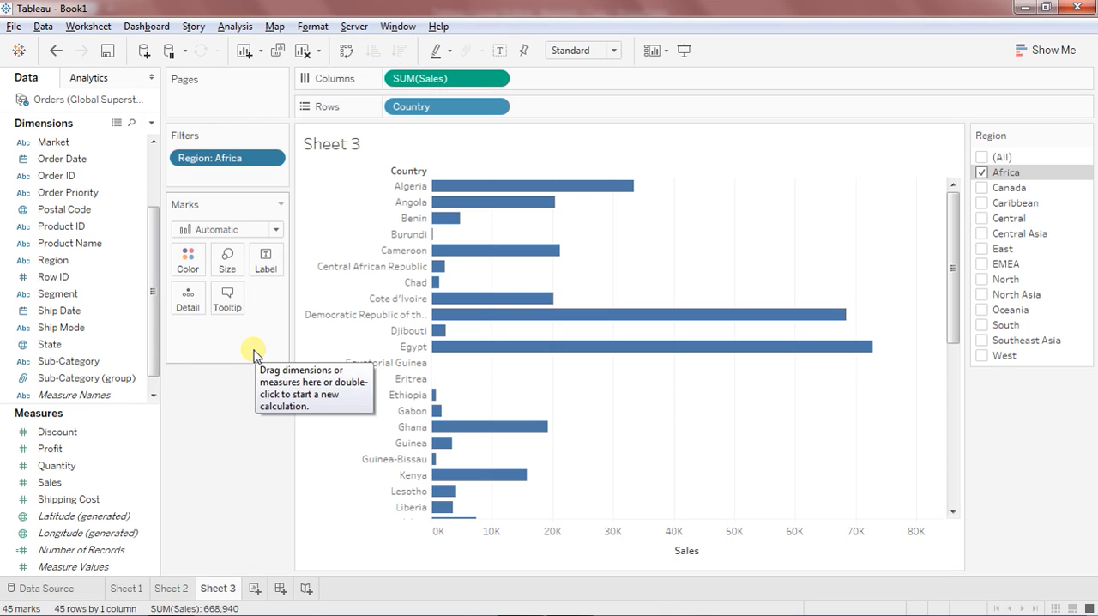
# Add a measure filter keeping a Sum of Sales of at least 1,000, and show it beside the chart.
pyautogui.moveTo(91, 481)
pyautogui.mouseDown()
pyautogui.moveTo(223, 334)
pyautogui.moveTo(240, 186)
pyautogui.mouseUp()
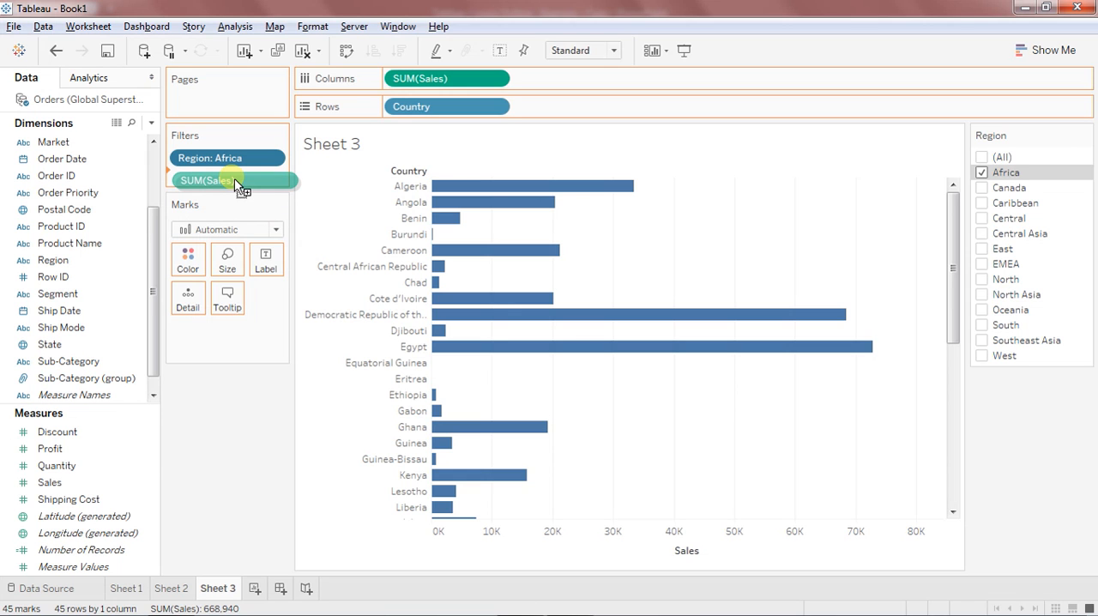
pyautogui.moveTo(235, 183); pyautogui.dragTo(232, 178)
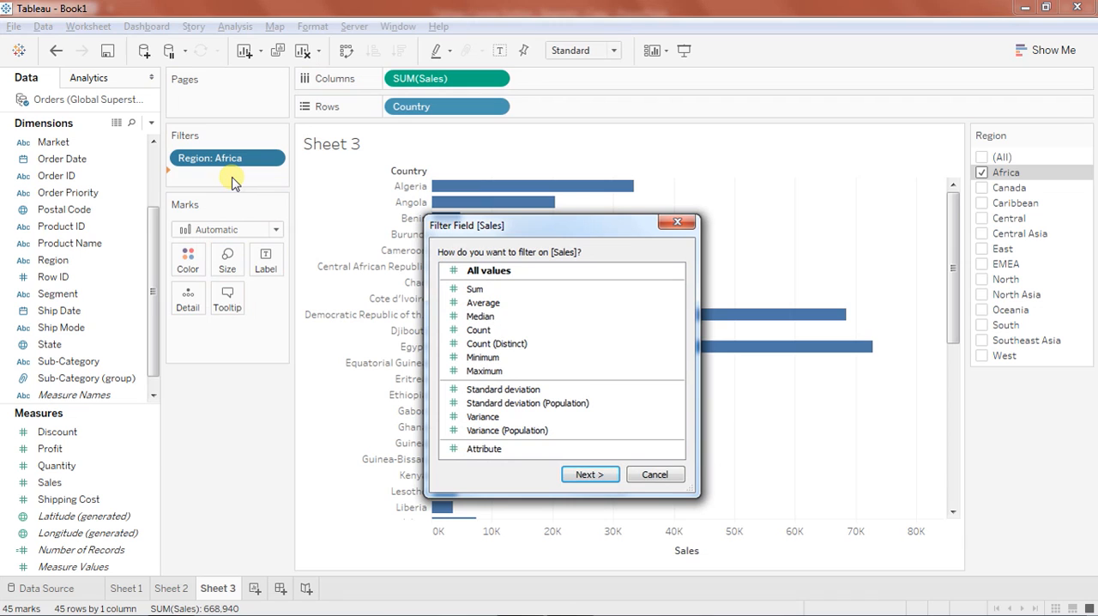
pyautogui.click(496, 291)
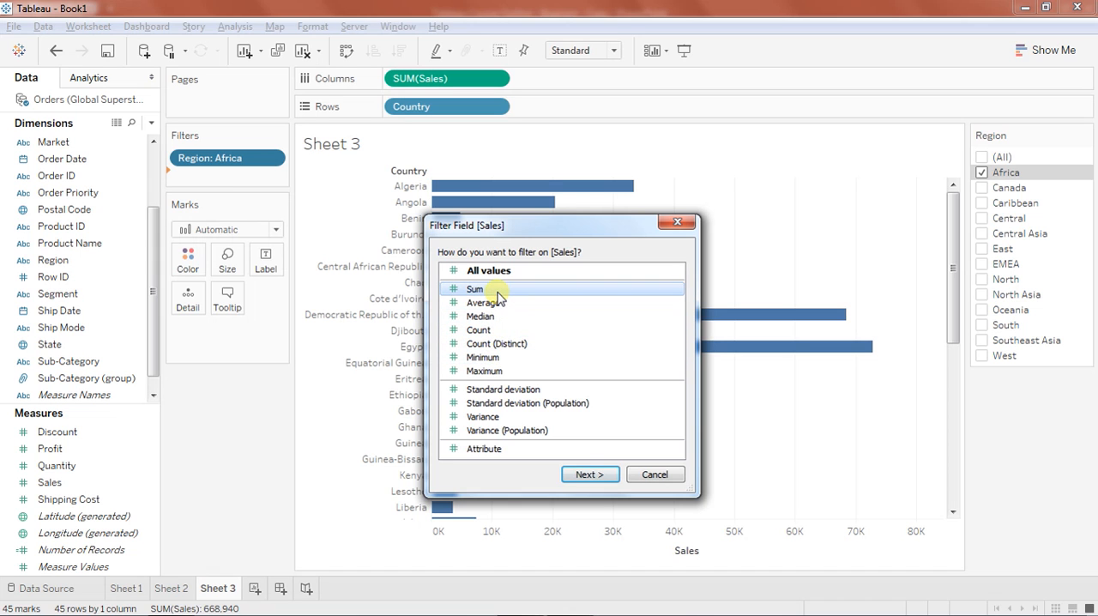
pyautogui.click(589, 474)
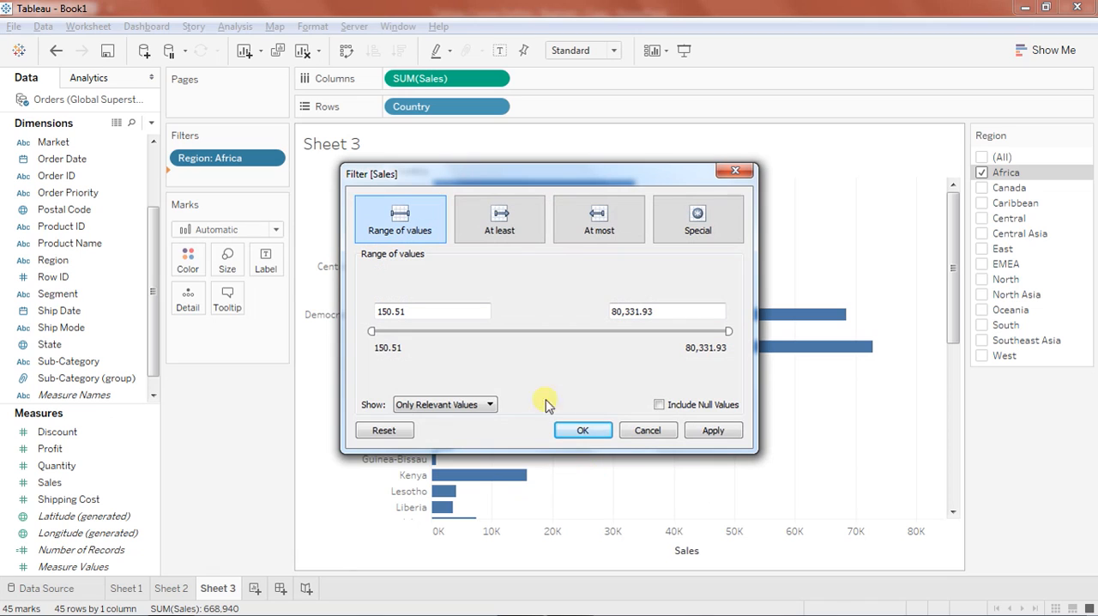
pyautogui.click(501, 220)
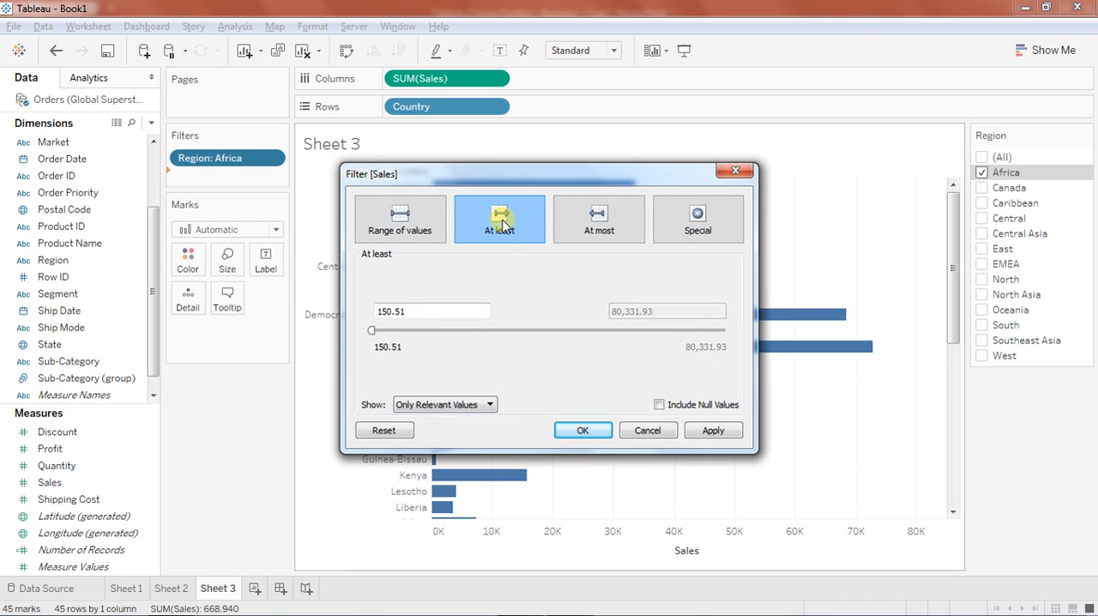
pyautogui.moveTo(427, 312); pyautogui.dragTo(380, 311)
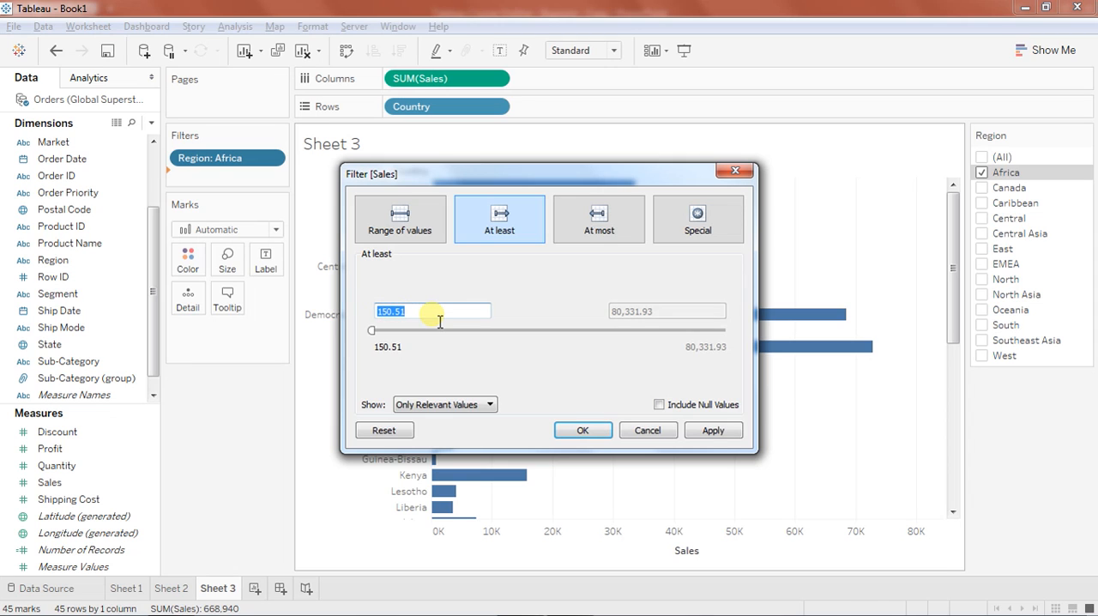
pyautogui.write('1000')
pyautogui.click(730, 435)
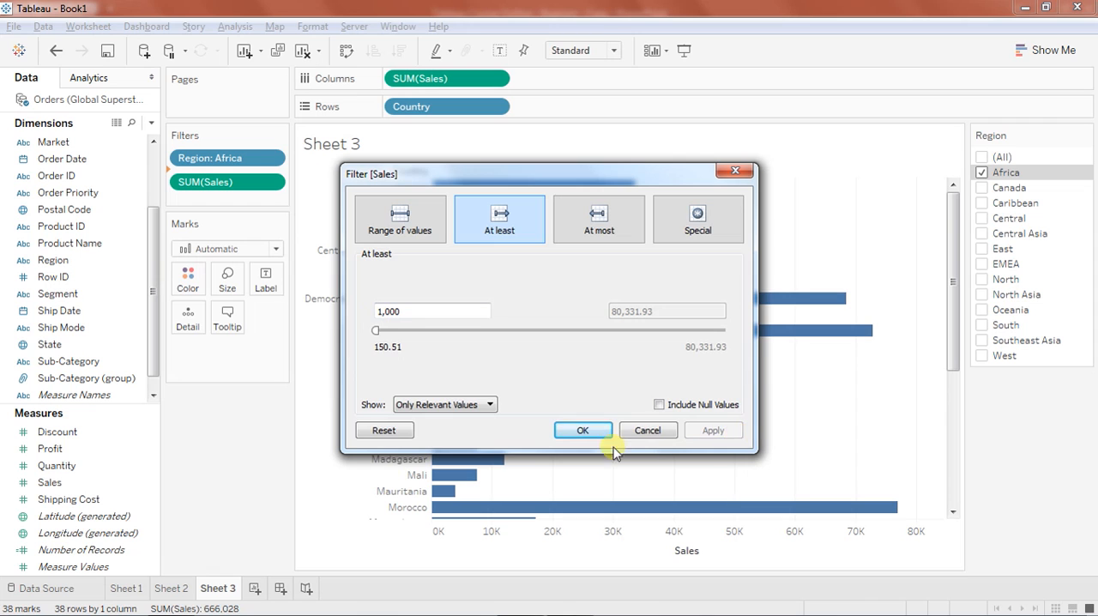
pyautogui.click(584, 432)
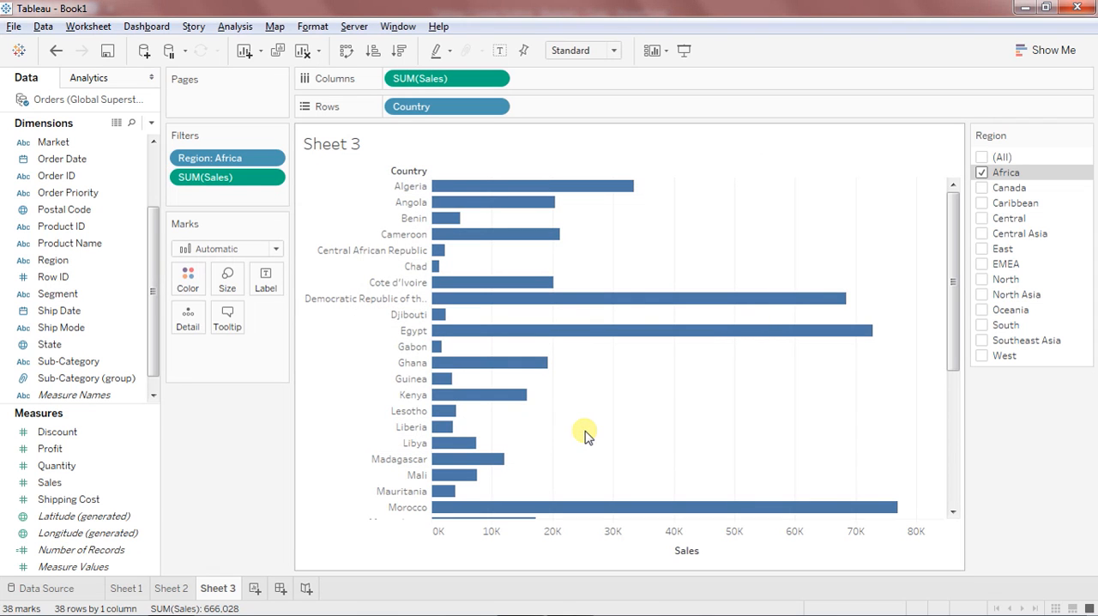
pyautogui.rightClick(263, 180)
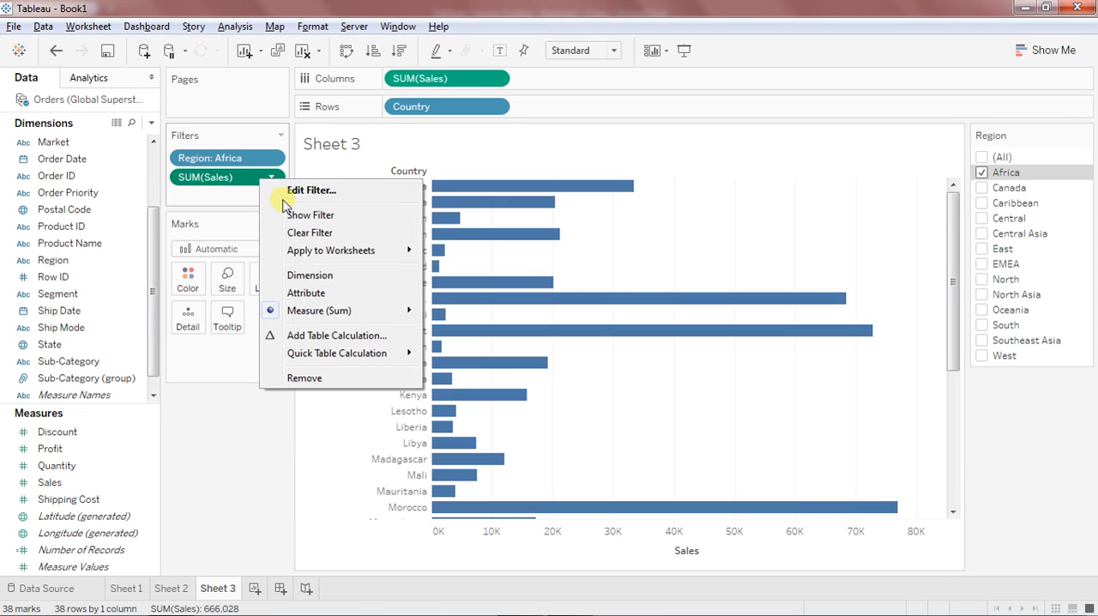
pyautogui.click(286, 214)
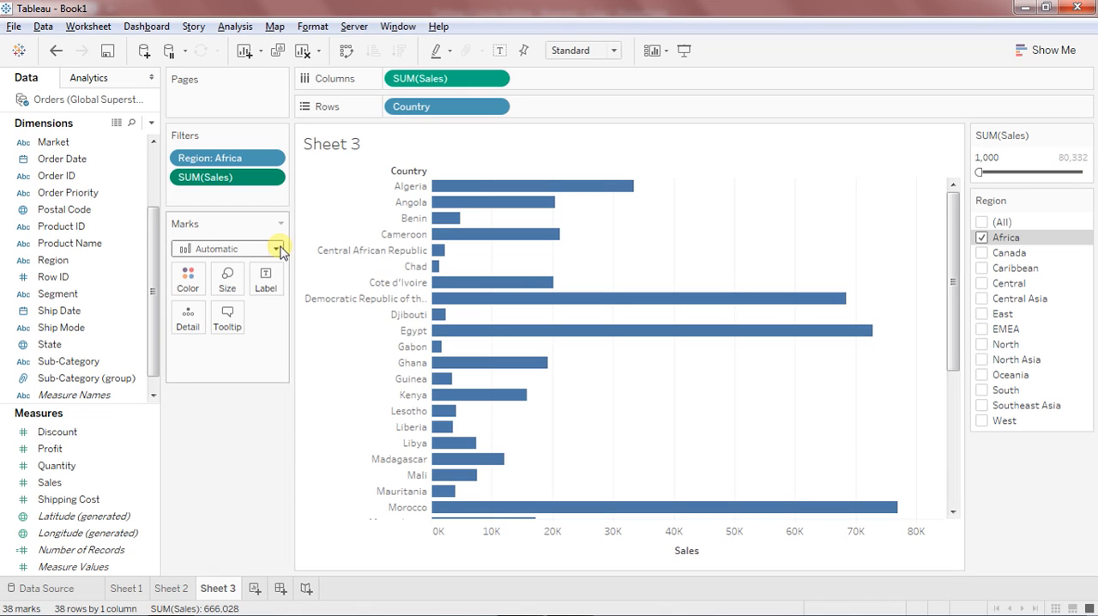
# Add a Sum of Profit filter with its full range of values and turn it into a Running Total quick table calculation.
pyautogui.moveTo(110, 448); pyautogui.dragTo(232, 190)
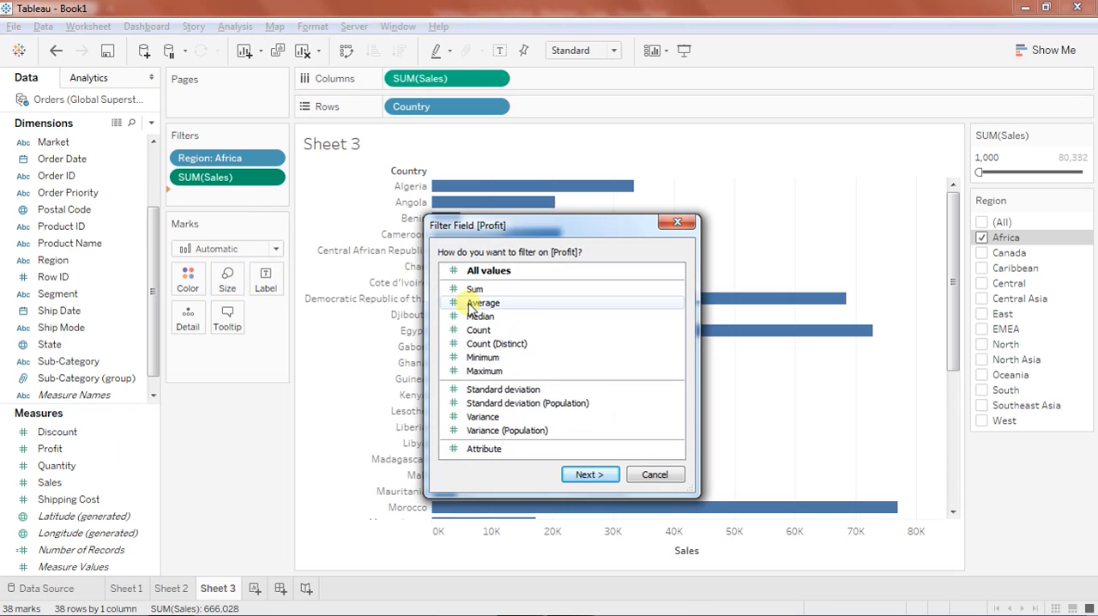
pyautogui.doubleClick(475, 290)
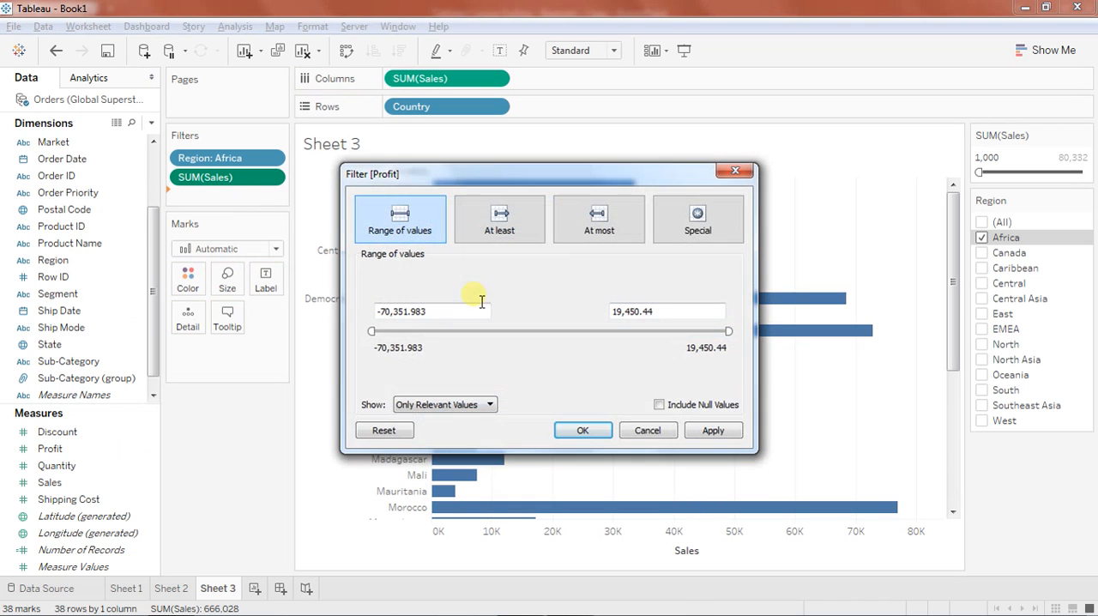
pyautogui.click(584, 430)
pyautogui.click(271, 197)
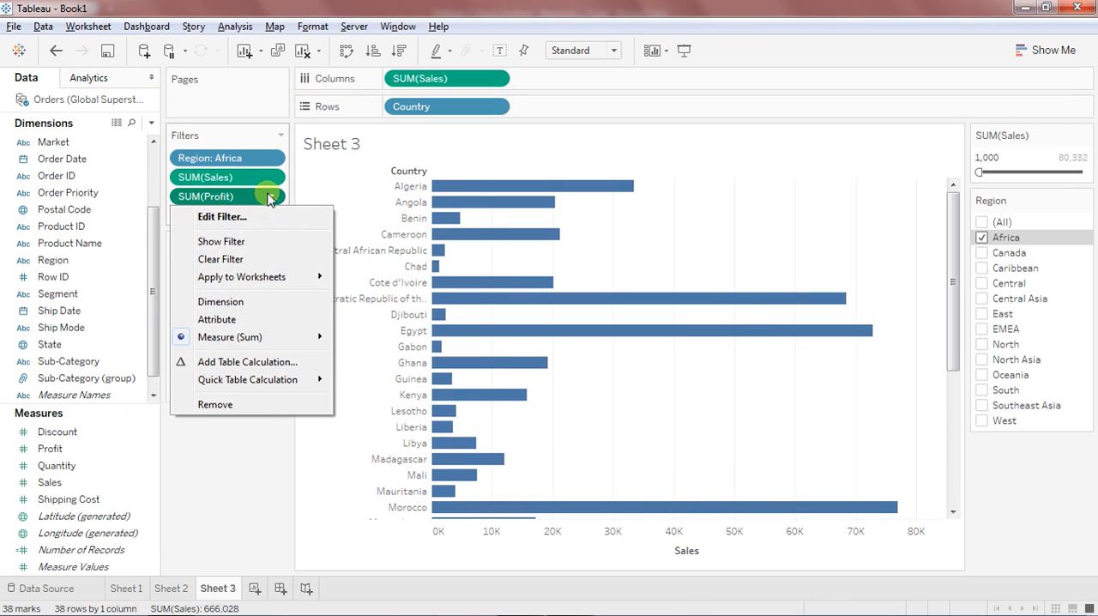
pyautogui.moveTo(286, 379)
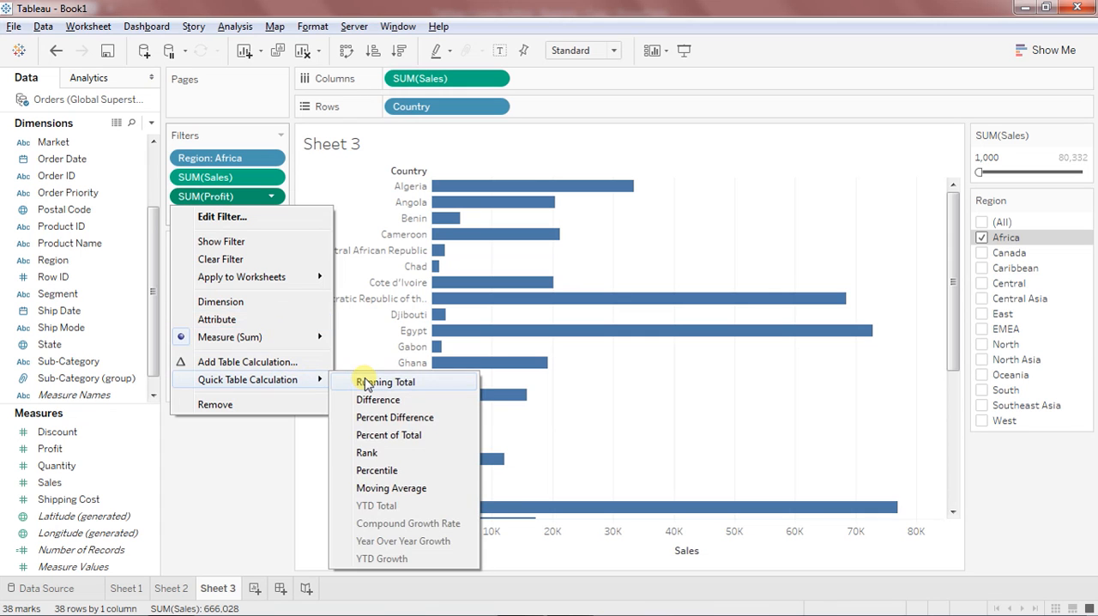
pyautogui.click(364, 384)
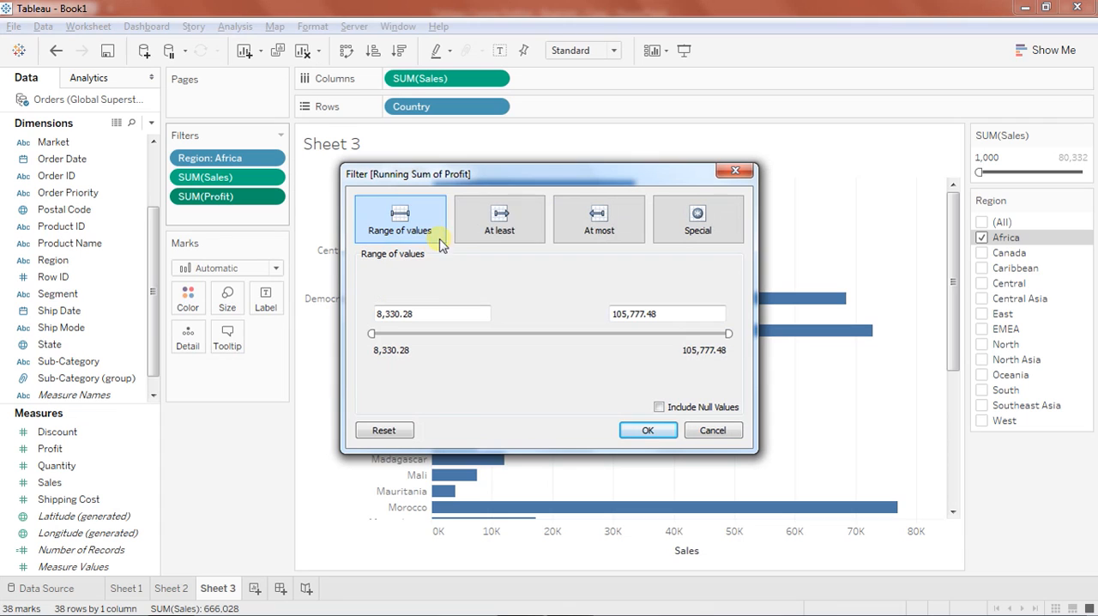
# Set the running total of Profit filter to at least 9,000 and show it beside the chart.
pyautogui.click(490, 225)
pyautogui.moveTo(429, 314); pyautogui.dragTo(365, 320)
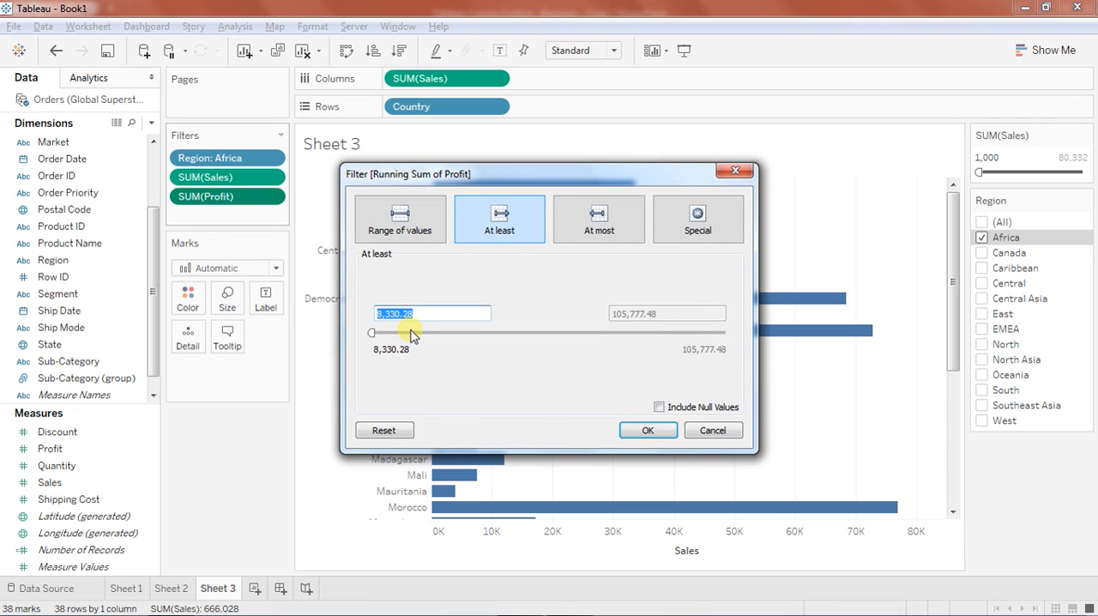
pyautogui.write('9000')
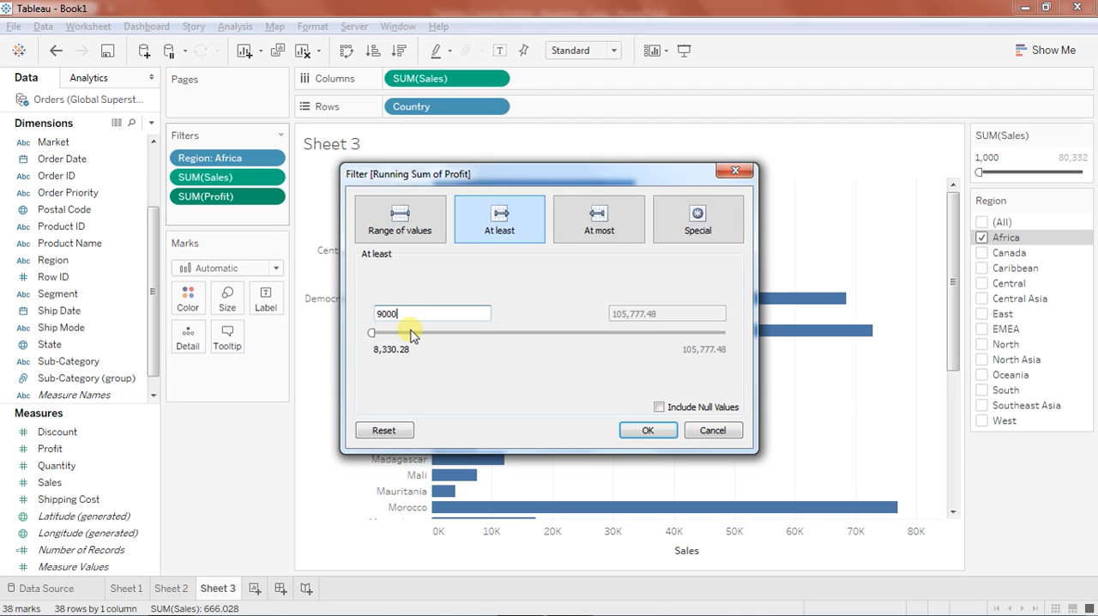
pyautogui.click(650, 431)
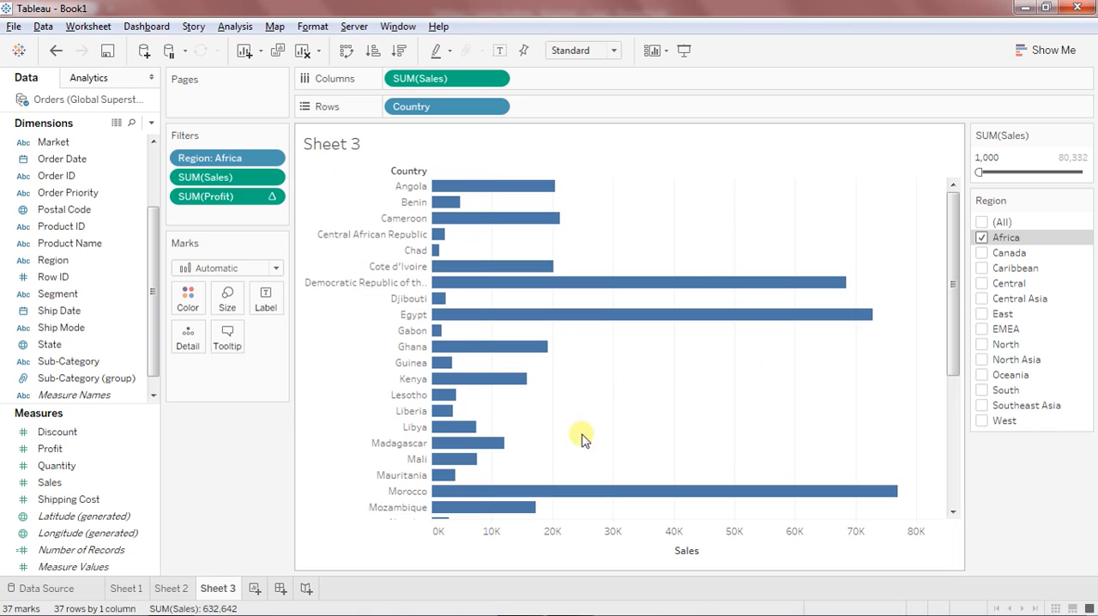
pyautogui.rightClick(255, 198)
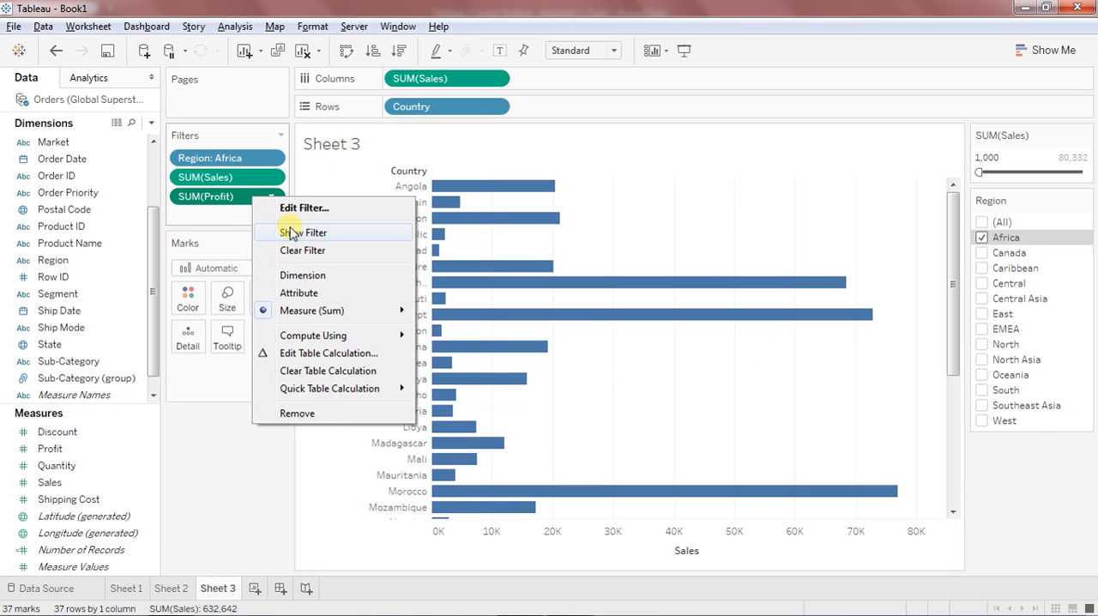
pyautogui.click(292, 232)
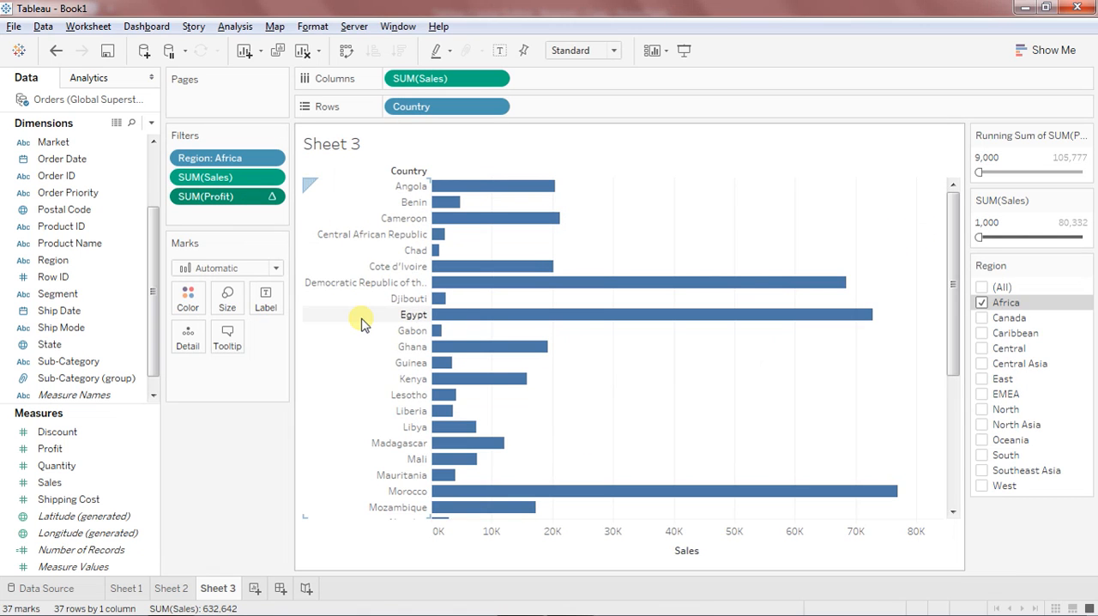